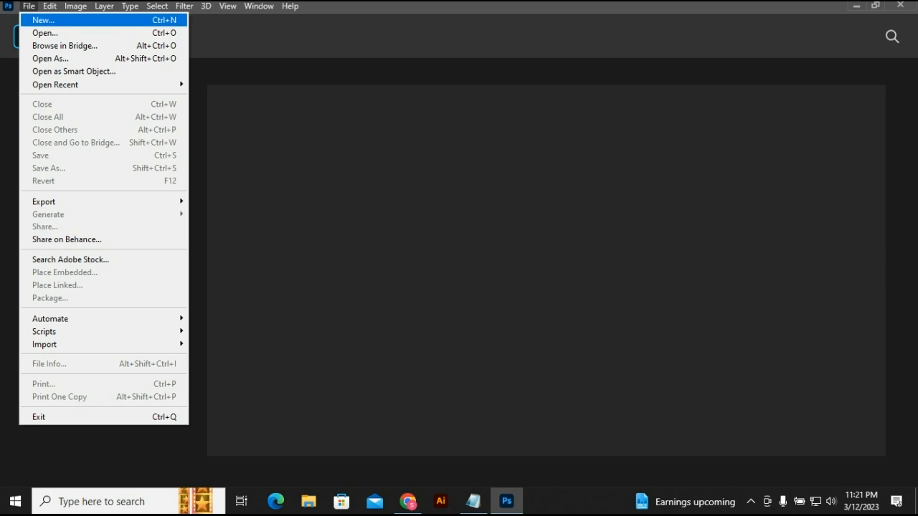
- Create a new print document from the A4 preset, with inches as the unit and CMYK Color as the color mode
left_click(253, 35)
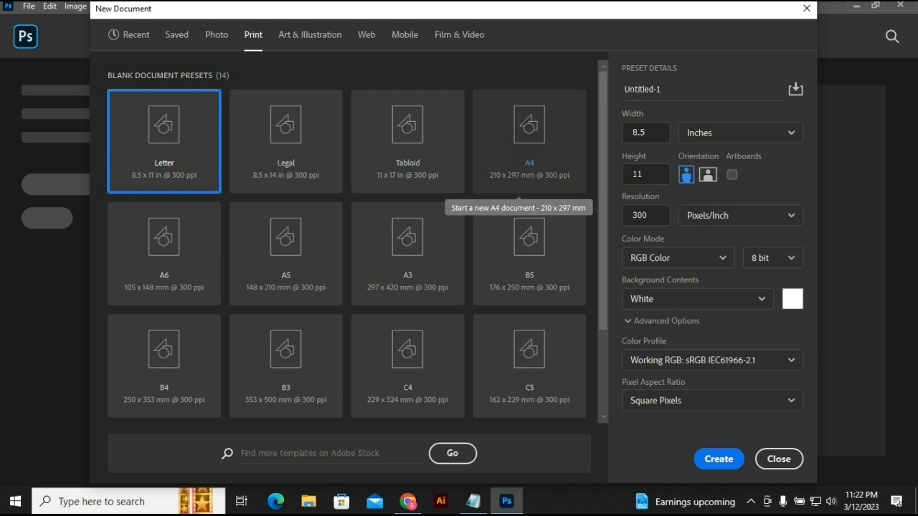
left_click(528, 172)
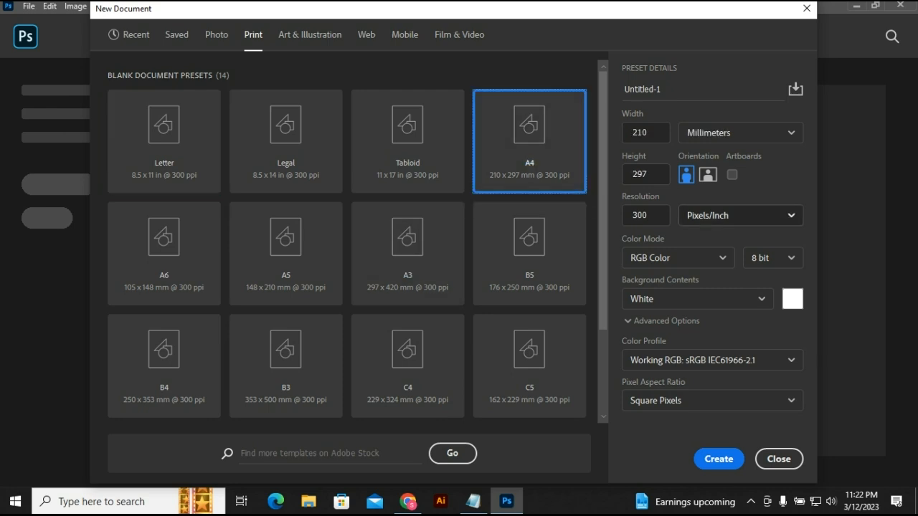
left_click(738, 132)
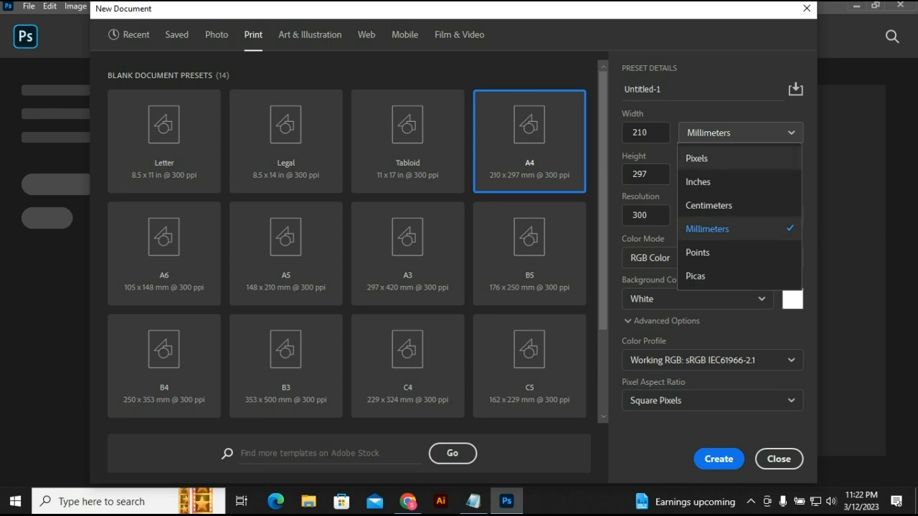
left_click(698, 182)
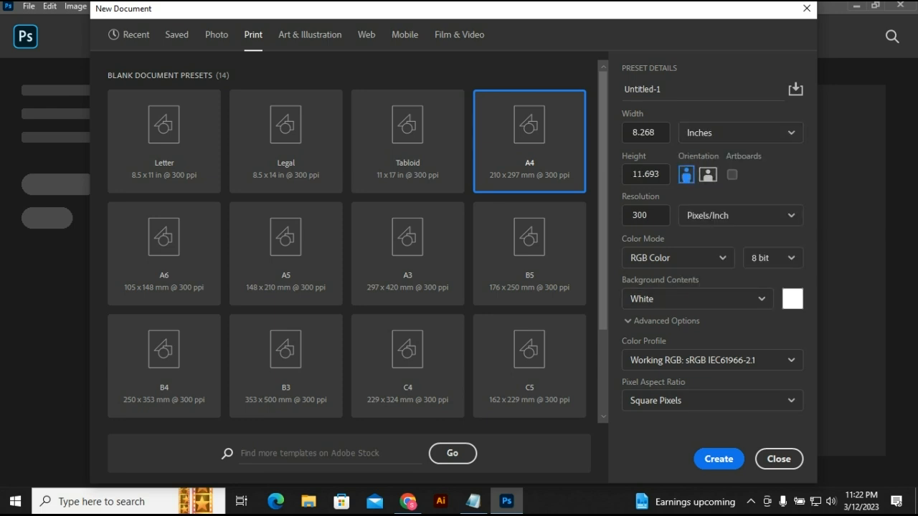
left_click(678, 257)
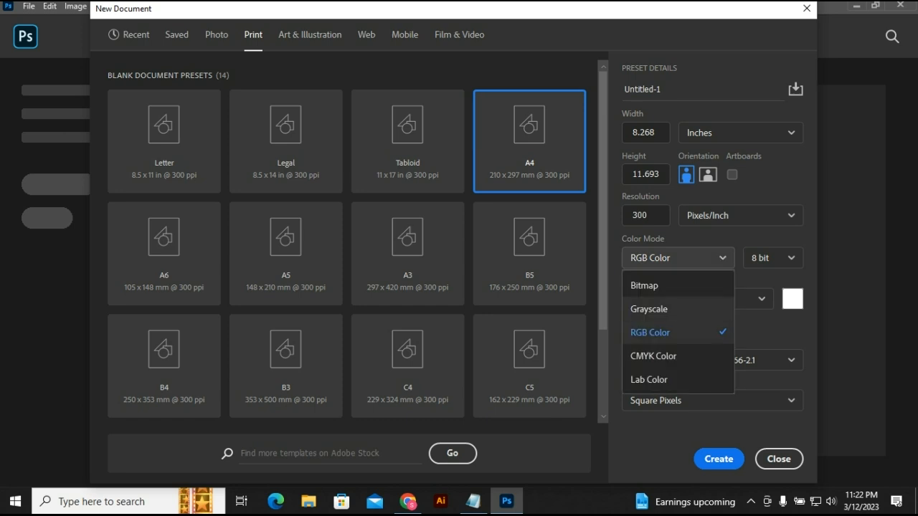
left_click(653, 357)
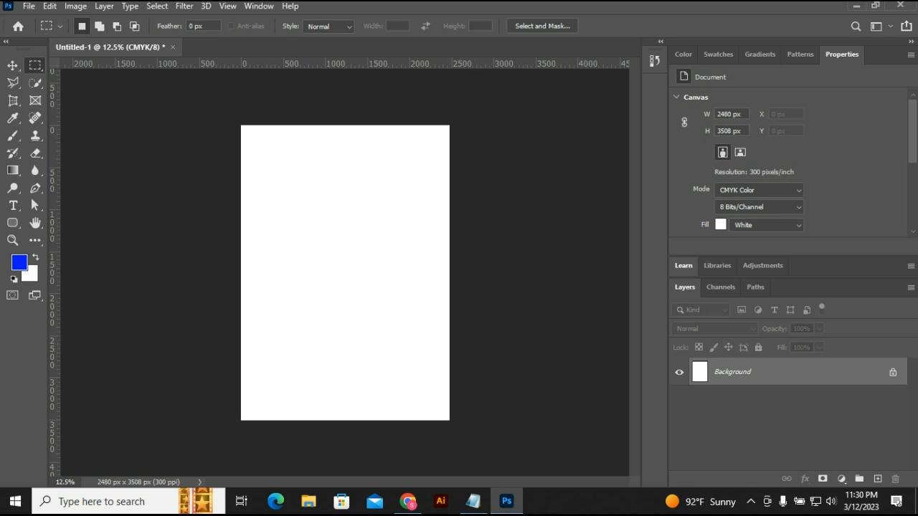
- Place ruler guides along all four edges of the blank A4 canvas
left_click_drag(373, 63, 373, 126)
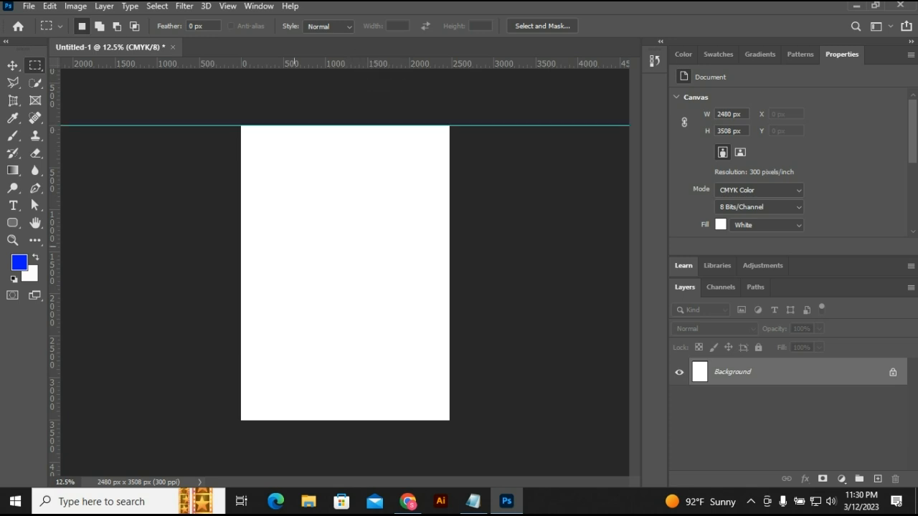
left_click_drag(54, 281, 241, 281)
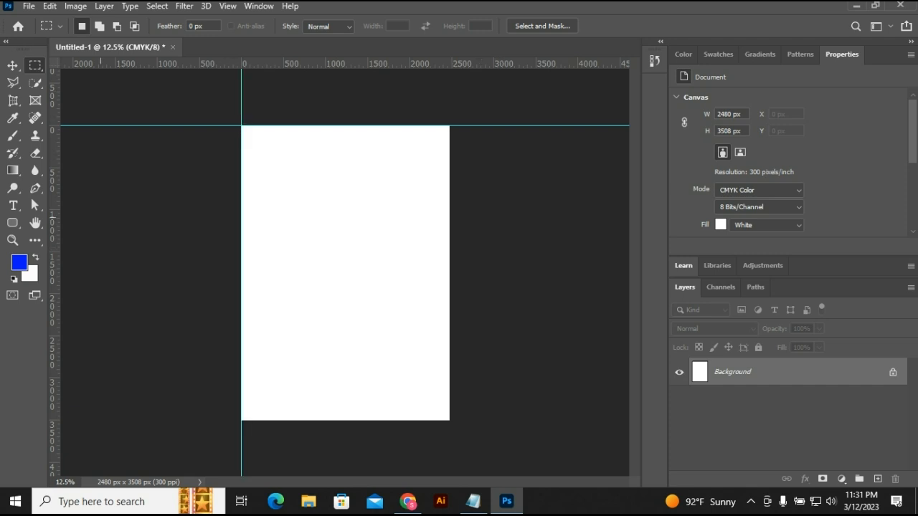
left_click_drag(119, 243, 423, 243)
key("ctrl+d")
left_click_drag(54, 228, 449, 228)
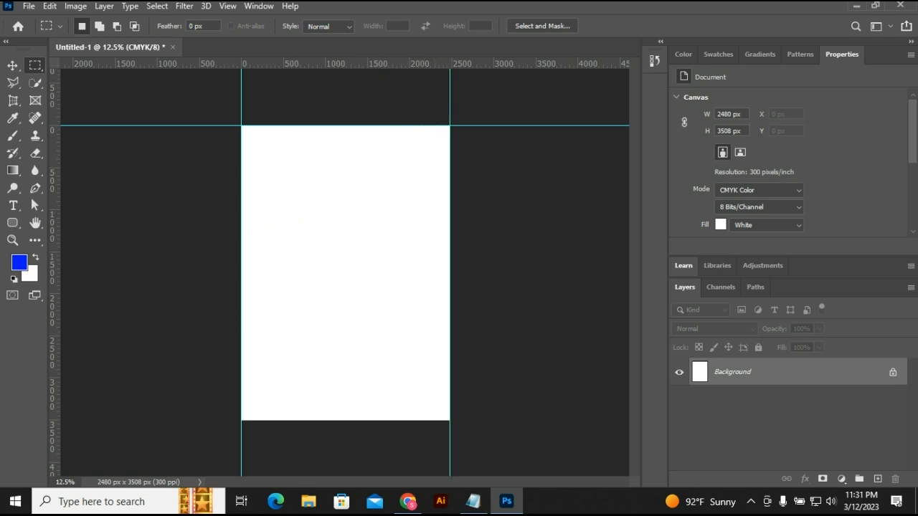
left_click_drag(365, 63, 354, 420)
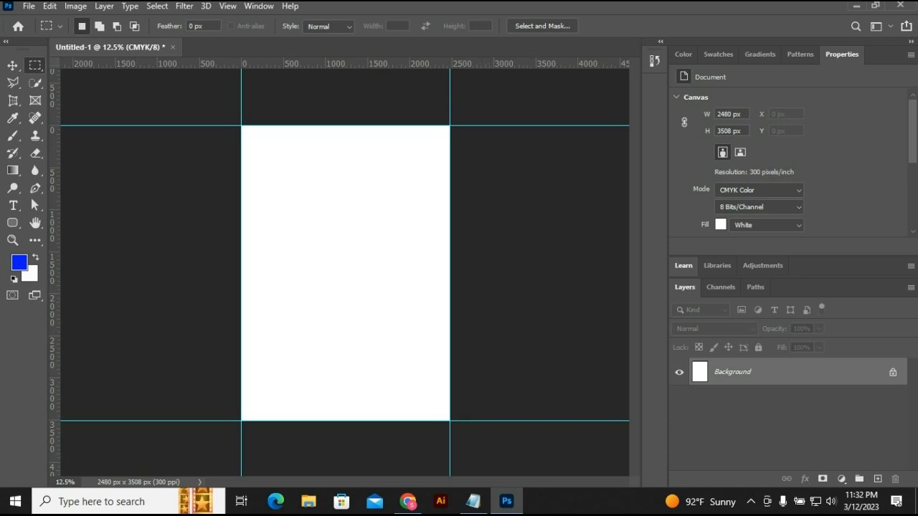
- Reduce the canvas size relatively by 0.50 inches in both width and height, accepting the clipping
left_click(75, 6)
left_click(96, 119)
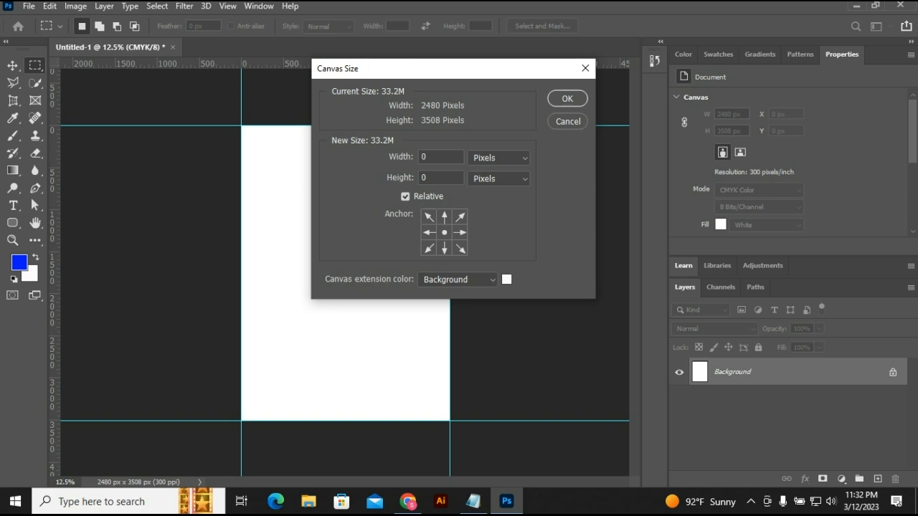
left_click(499, 158)
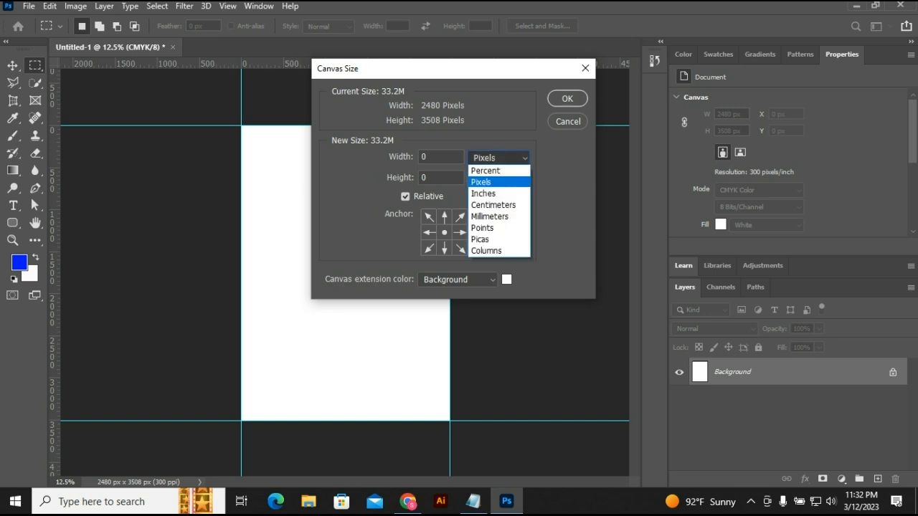
left_click(494, 193)
left_click(440, 157)
key("BackSpace")
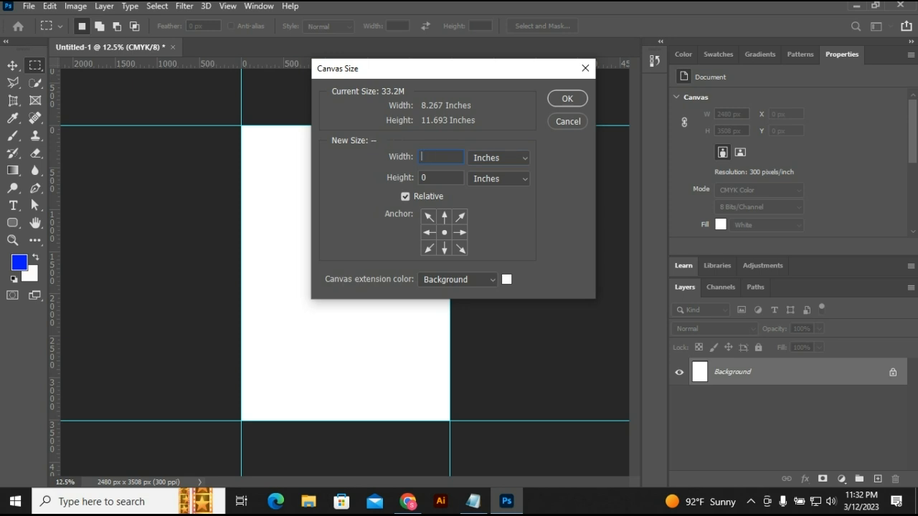
type("-0.50")
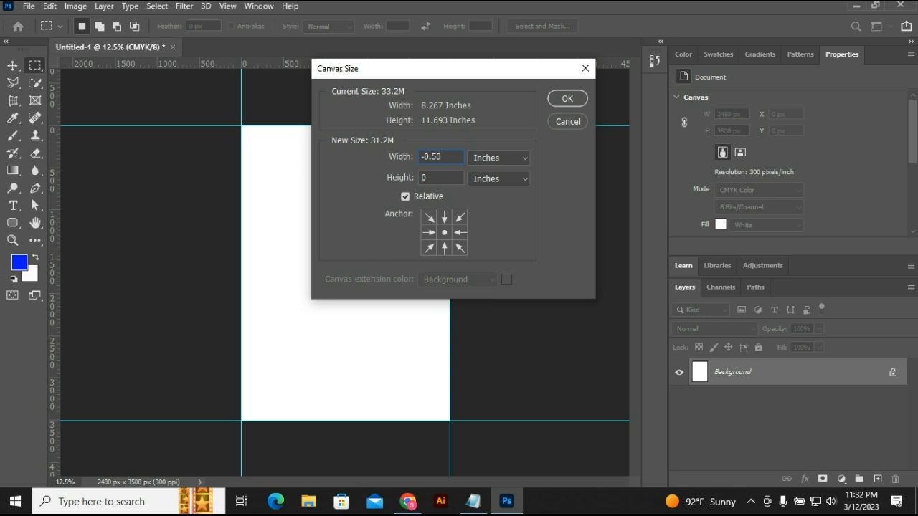
key("Tab")
key("BackSpace")
type("-0.50")
key("Return")
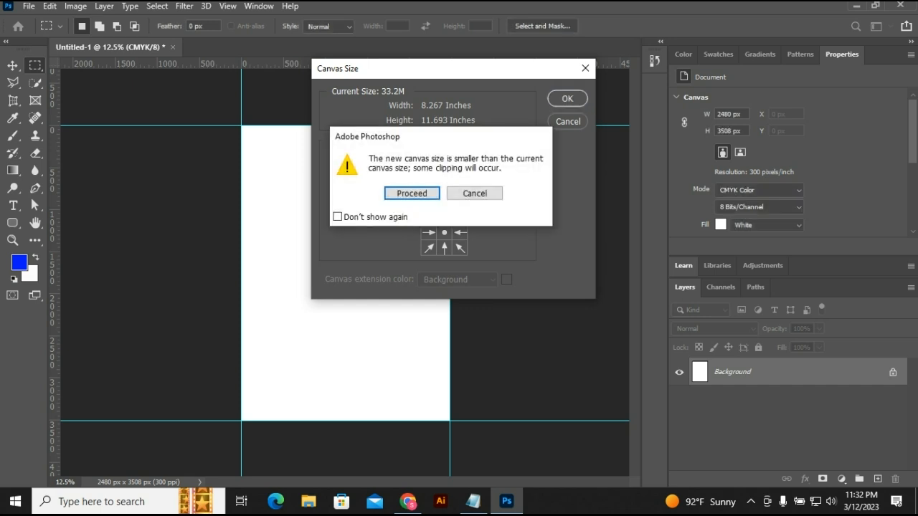
key("Return")
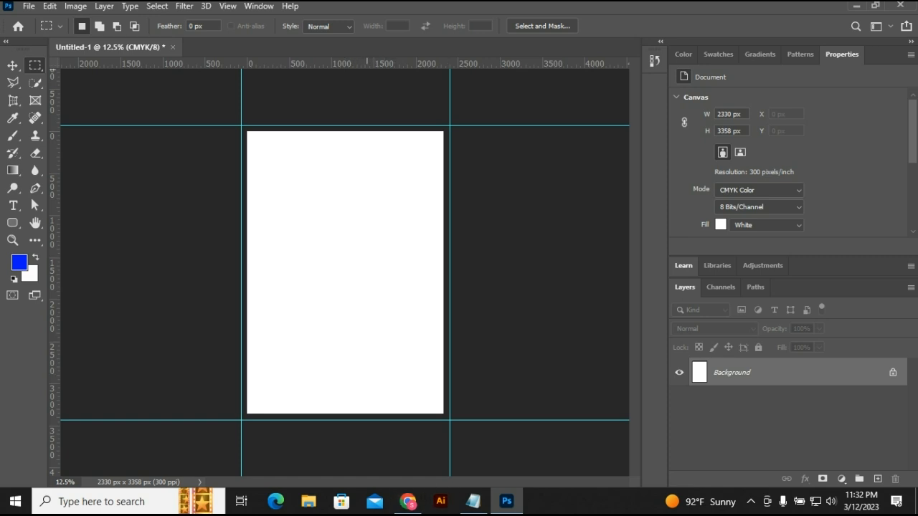
- Place a second set of guides along all four edges of the reduced canvas
left_click_drag(319, 63, 320, 131)
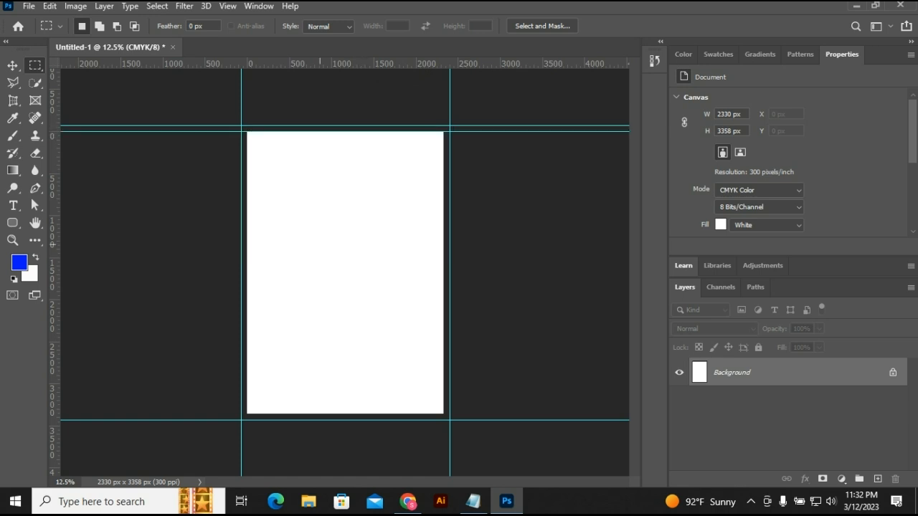
left_click_drag(52, 339, 247, 342)
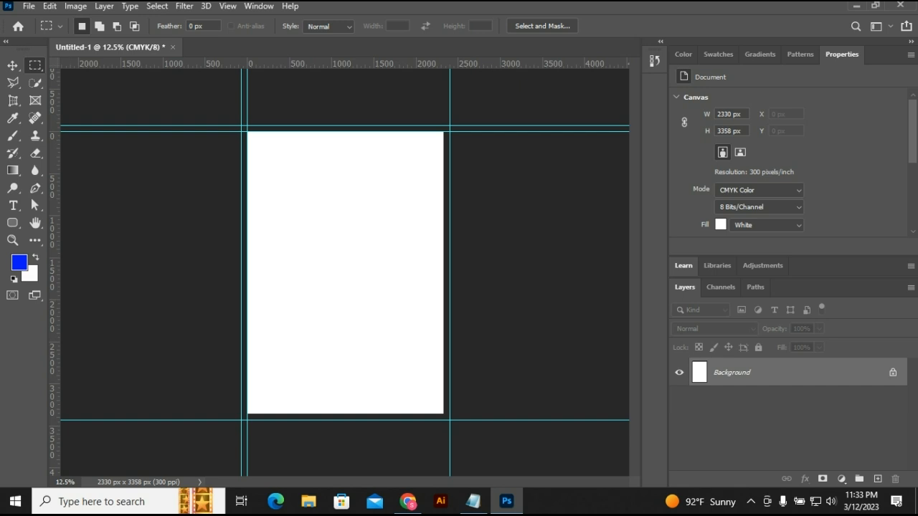
left_click_drag(52, 299, 444, 296)
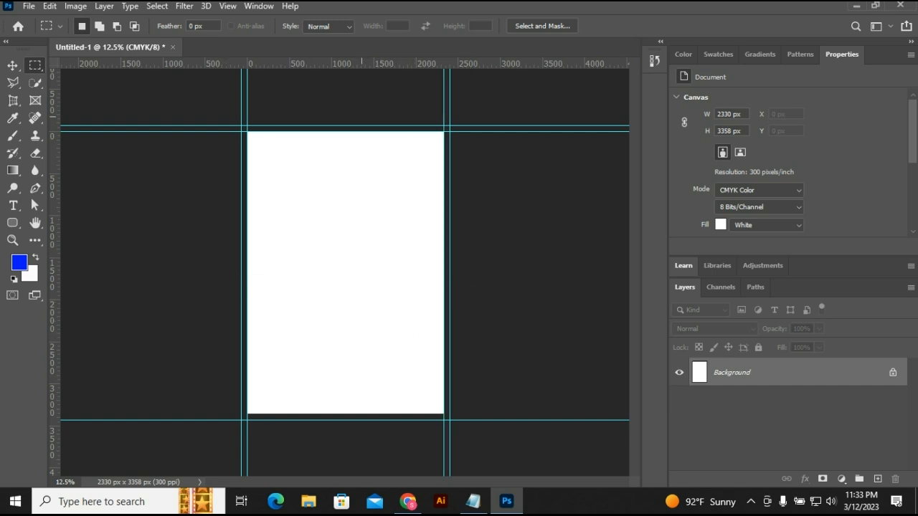
left_click_drag(342, 63, 339, 415)
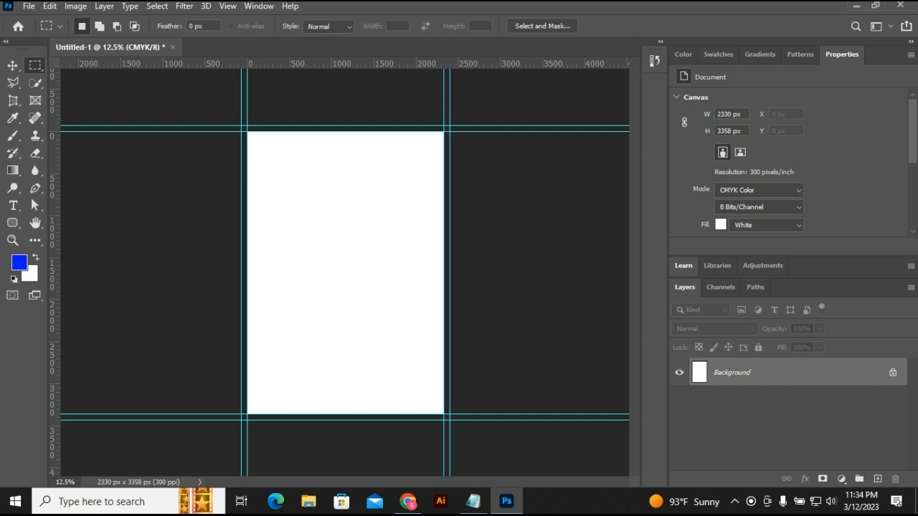
- Enlarge the canvas size relatively by 1 inch in both width and height
left_click(75, 7)
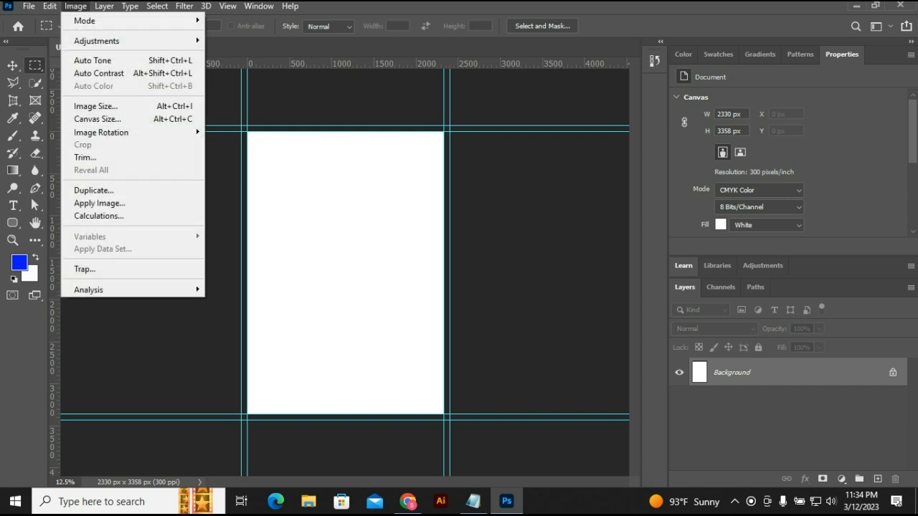
left_click(98, 119)
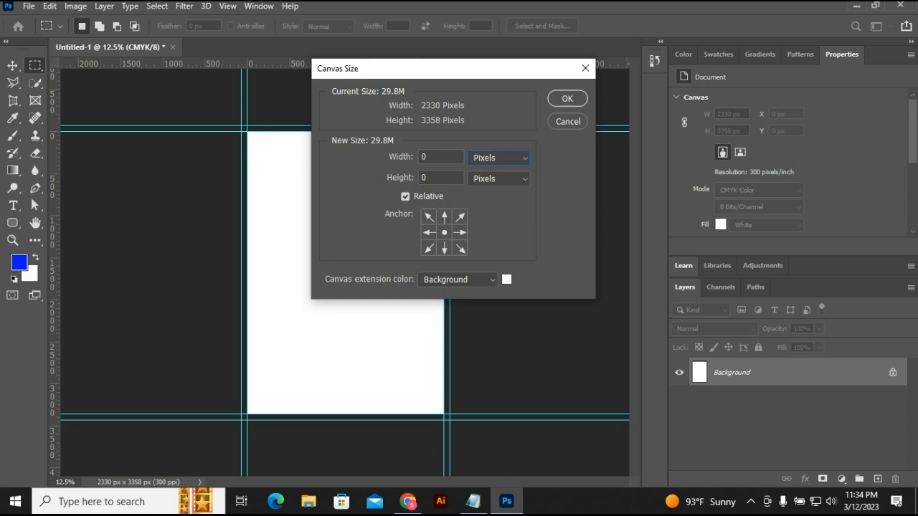
left_click(498, 157)
left_click(495, 194)
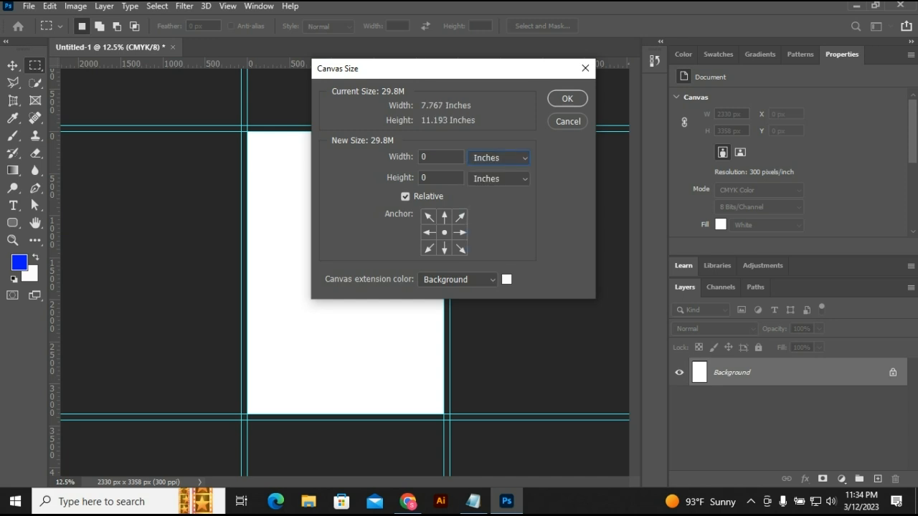
left_click(436, 157)
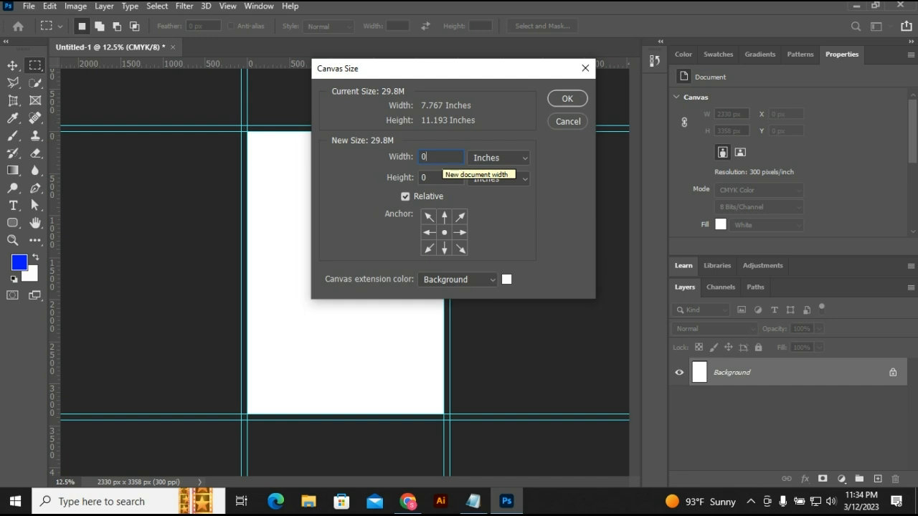
key("BackSpace")
type("1")
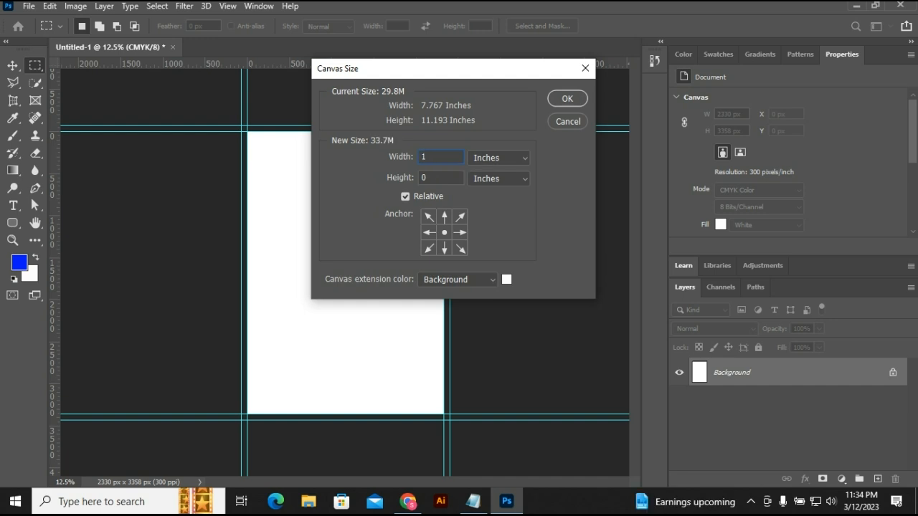
key("Tab")
type("1")
key("Return")
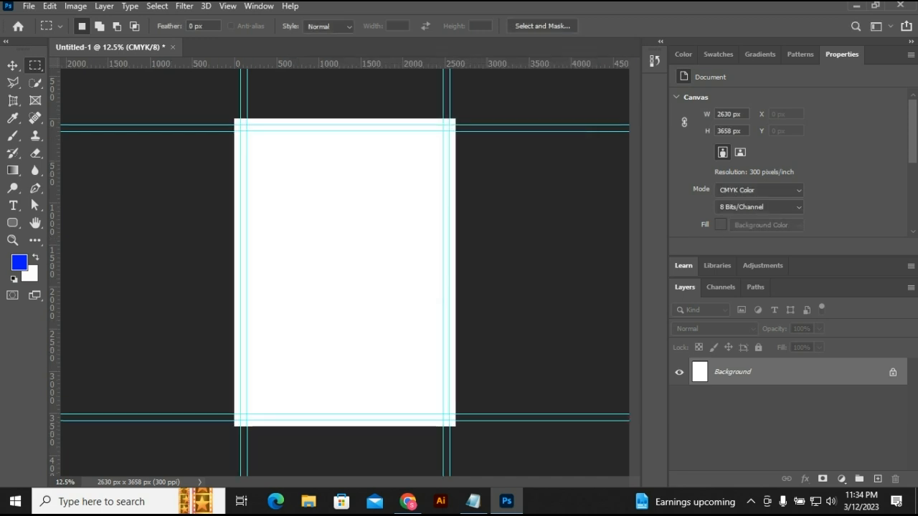
- Place a third set of guides along all four edges of the enlarged canvas
left_click_drag(54, 247, 235, 244)
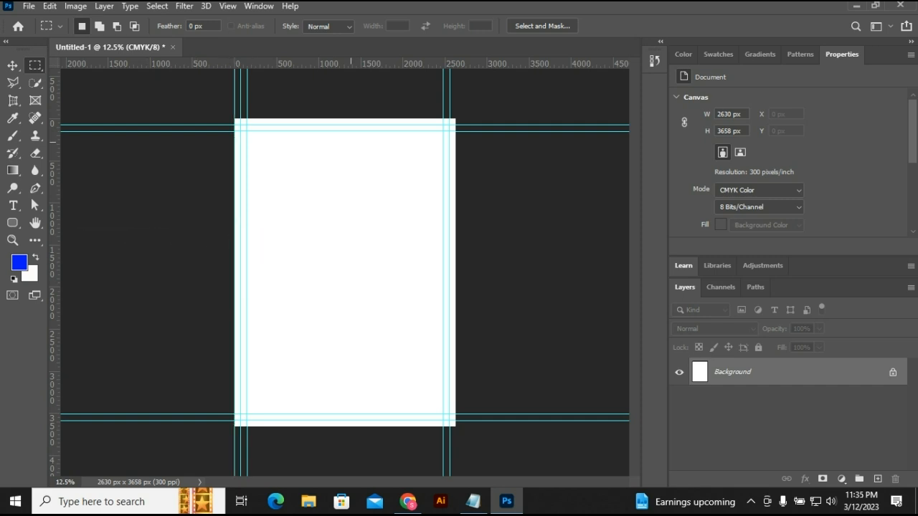
left_click_drag(358, 63, 362, 119)
left_click_drag(54, 291, 456, 283)
left_click_drag(326, 63, 318, 425)
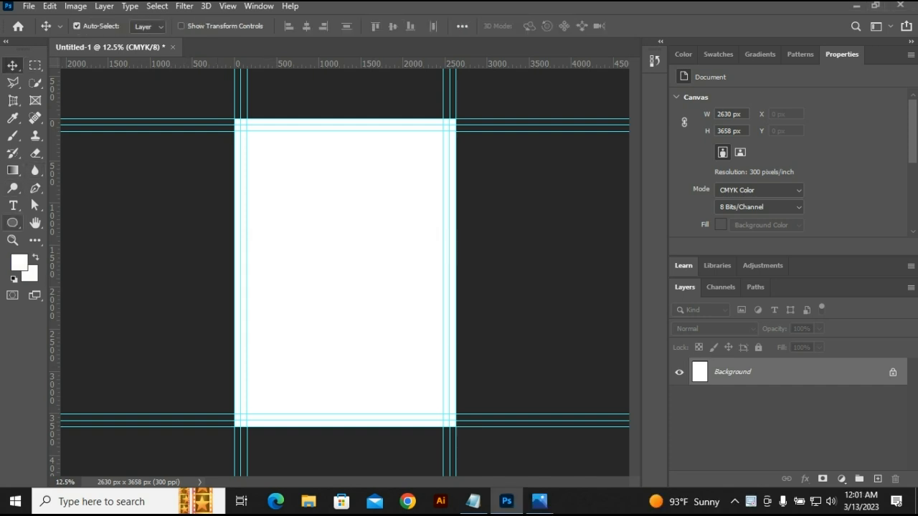
- Draw a rectangle shape covering the whole canvas, 2630 by 3658 px, from corner guide to corner guide
left_click(13, 223)
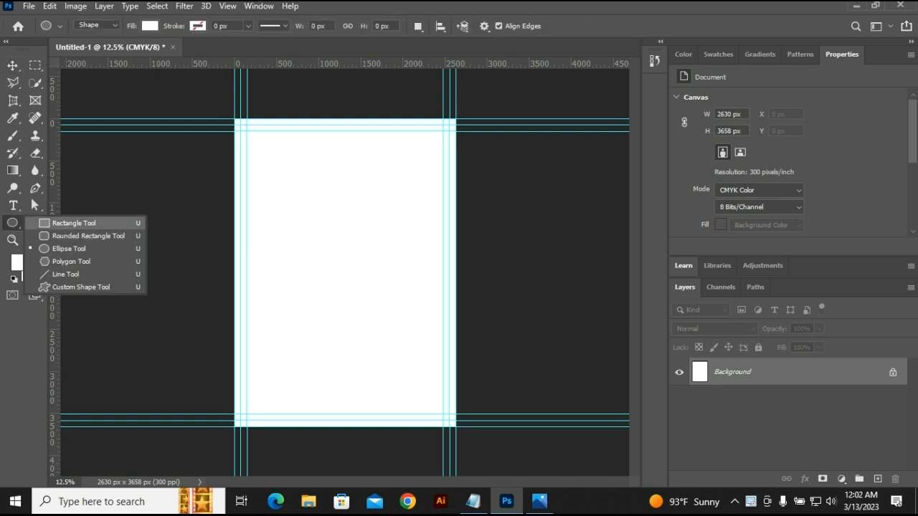
left_click(57, 223)
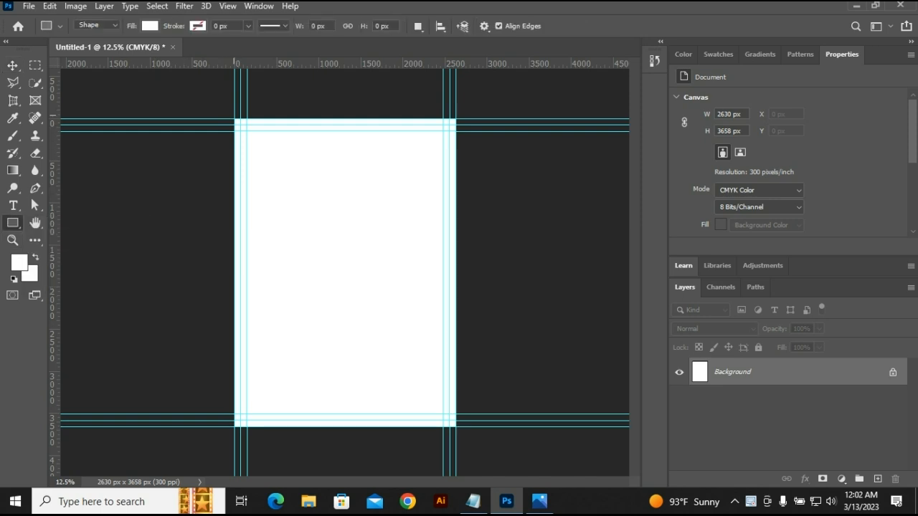
left_click_drag(235, 119, 456, 427)
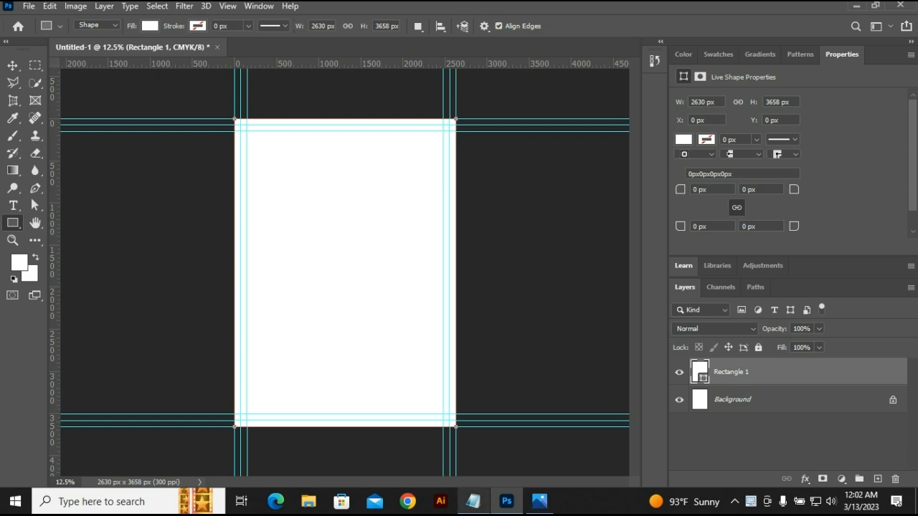
- Look up Code 1 in the Notepad colour notes and set the full-canvas rectangle's fill to 00244e in Photoshop
left_click(472, 501)
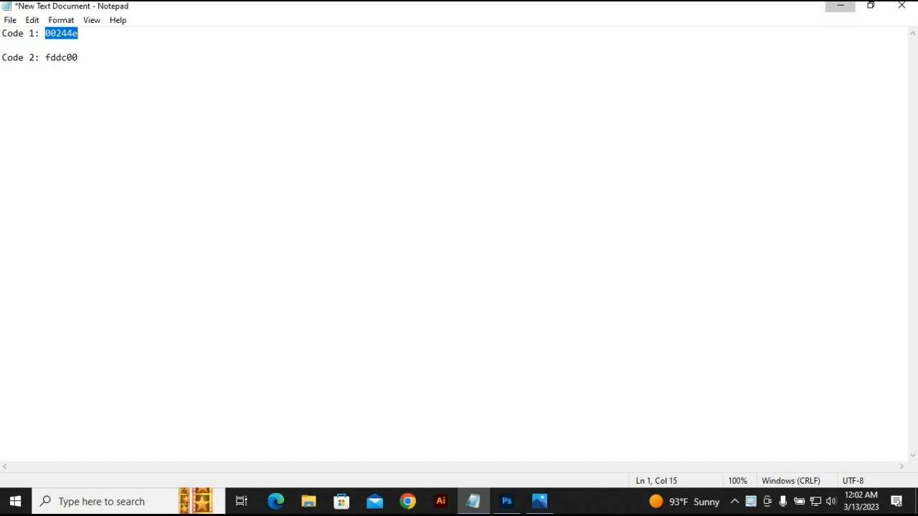
left_click(840, 6)
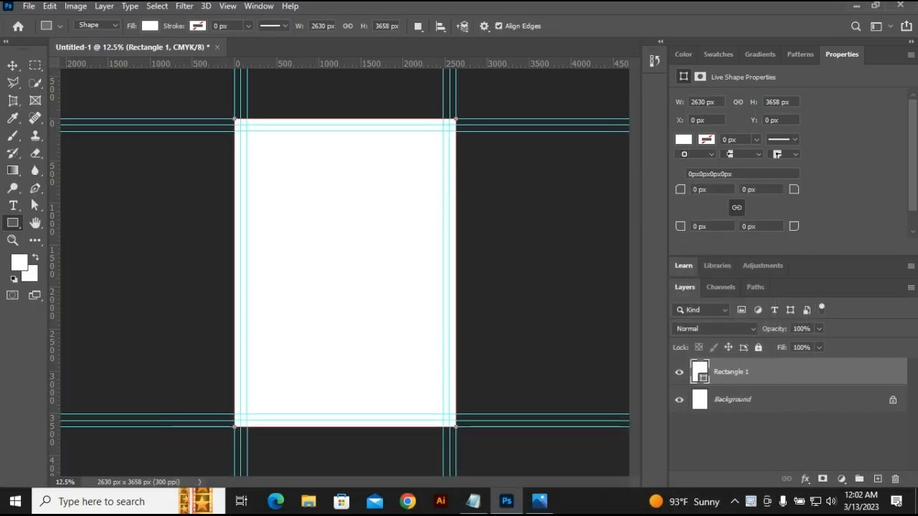
double_click(700, 371)
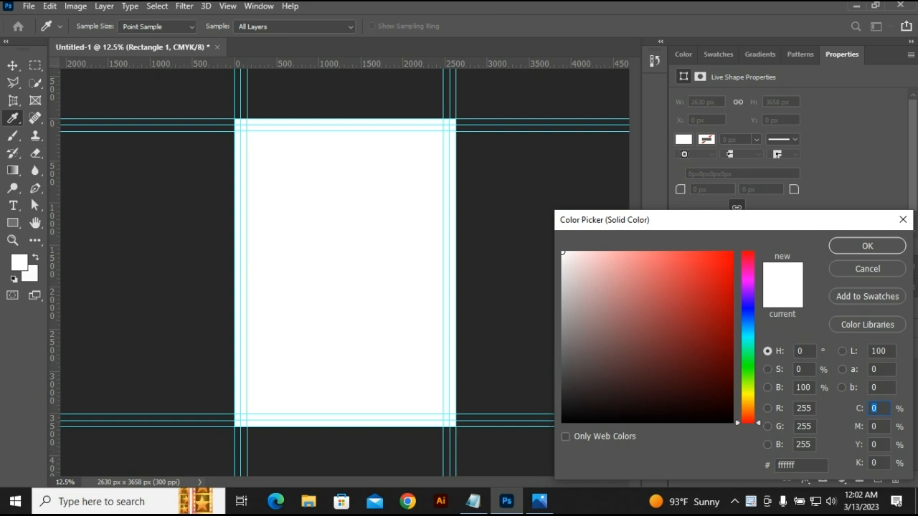
double_click(786, 465)
type("00244e")
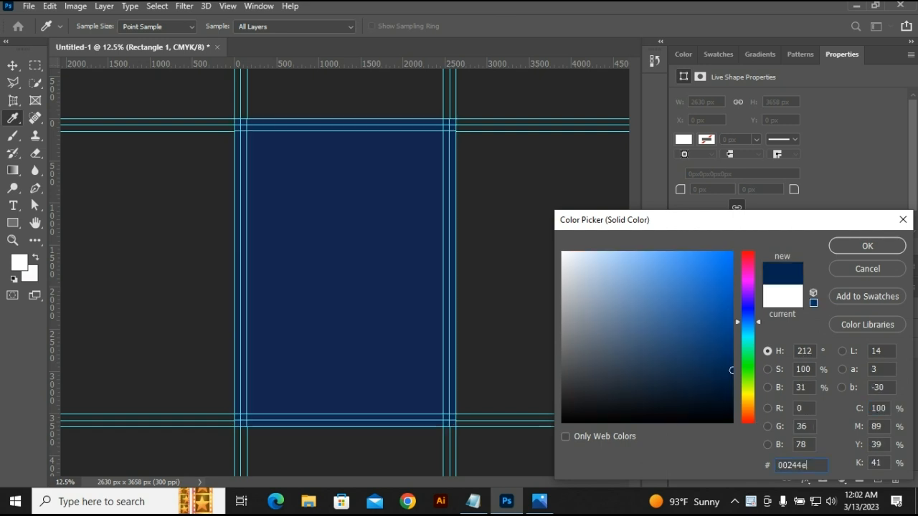
key("Return")
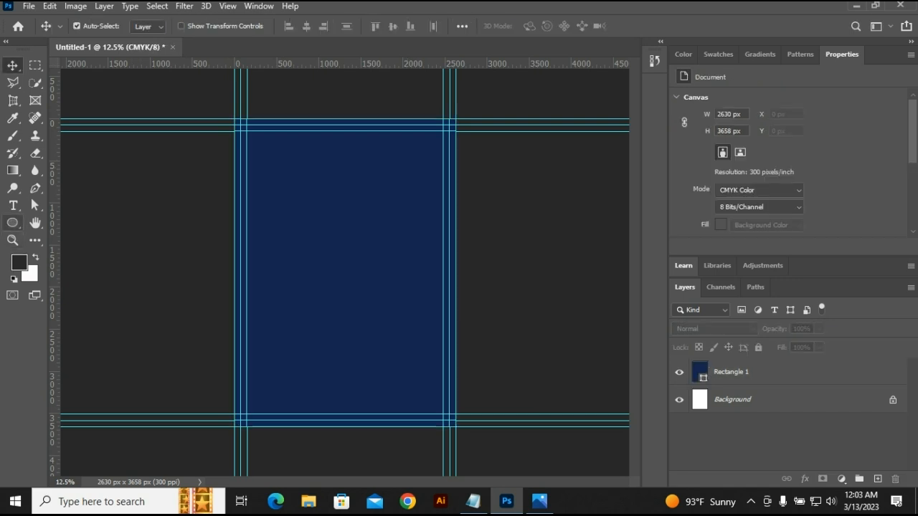
- Draw a circle about 3226 px in diameter and move it over the lower-left part of the canvas
left_click(13, 223)
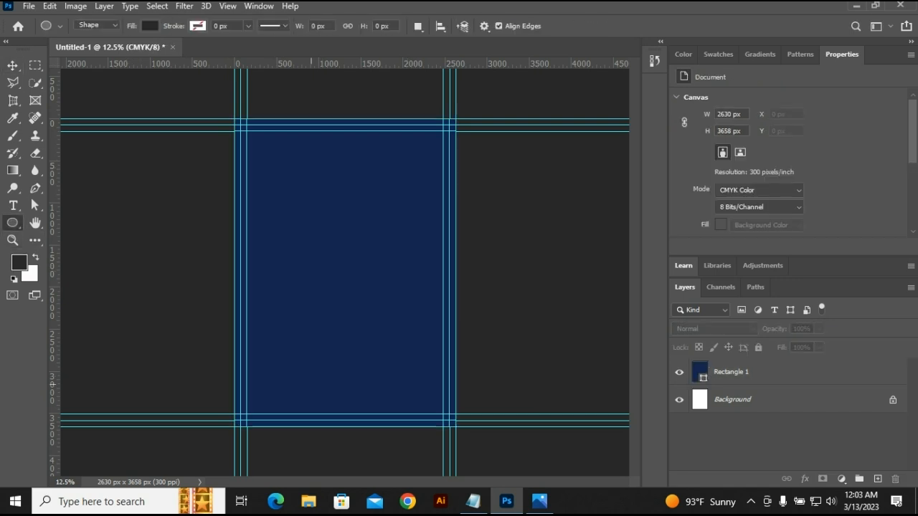
left_click_drag(207, 329, 368, 453)
mouse_move(347, 455)
left_mouse_down()
mouse_move(327, 444)
mouse_move(343, 464)
left_mouse_up()
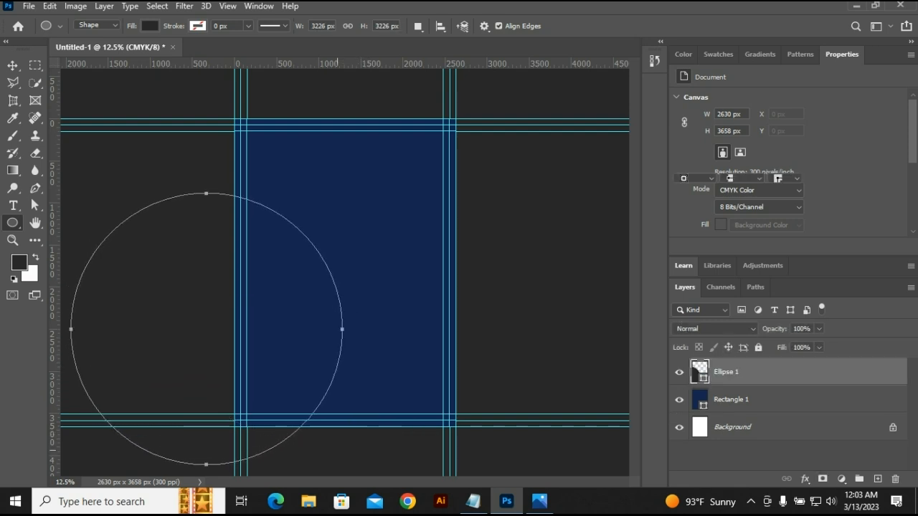
left_click(12, 66)
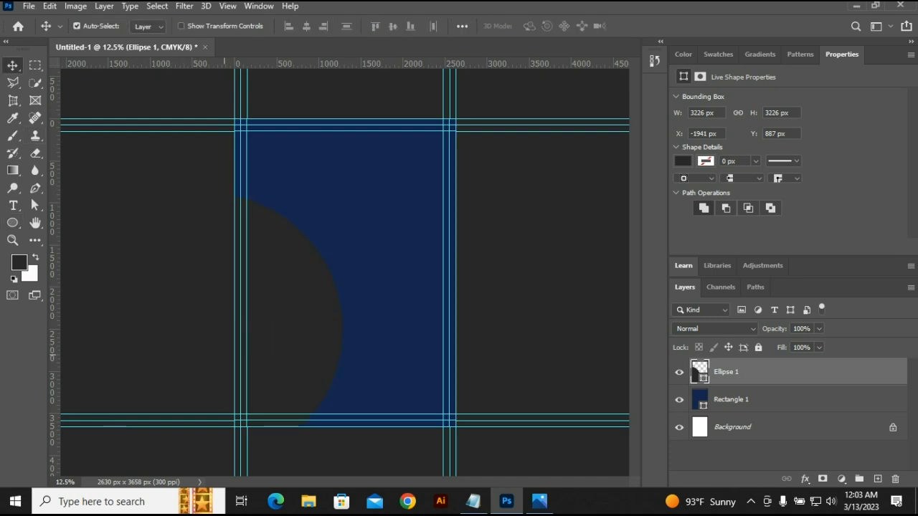
left_click_drag(302, 293, 373, 331)
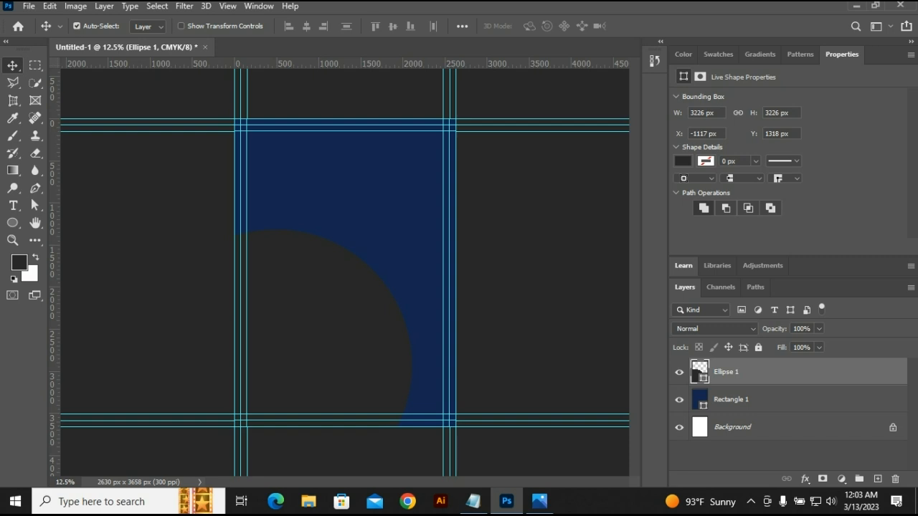
- Change the large circle's fill to the off-white fcfbf5 and deselect its layer
double_click(700, 372)
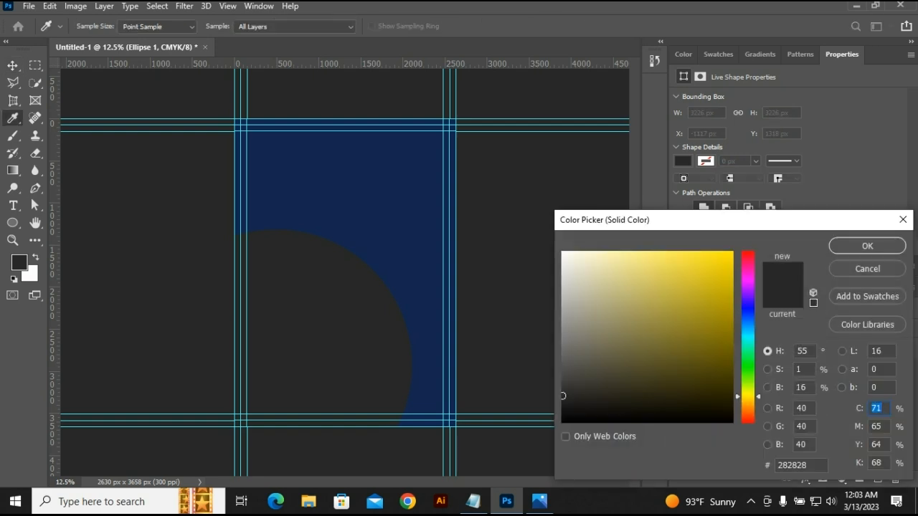
left_click(566, 254)
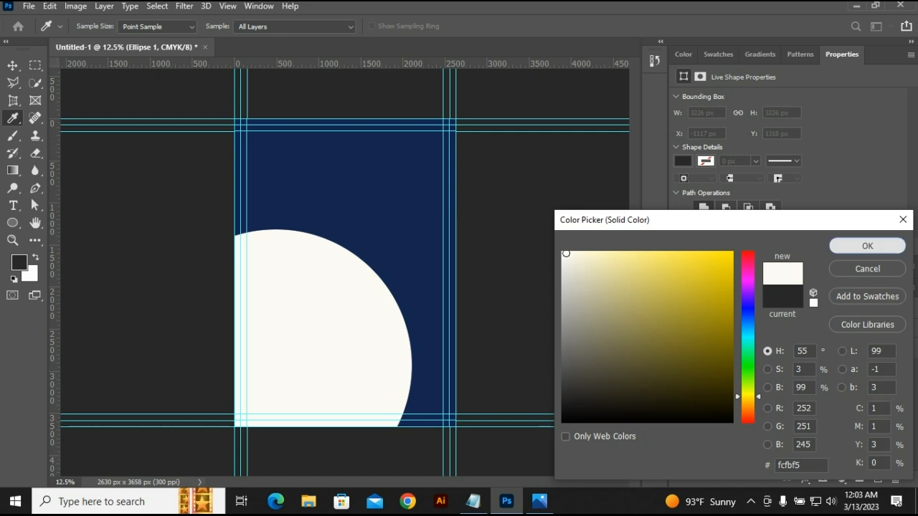
left_click(866, 246)
left_click(545, 244)
- Draw a second circle about 2350 px in diameter and move it to overlap the white circle's upper-right part
key("u")
mouse_move(397, 225)
left_mouse_down()
mouse_move(470, 314)
mouse_move(448, 291)
mouse_move(462, 306)
mouse_move(456, 300)
left_mouse_up()
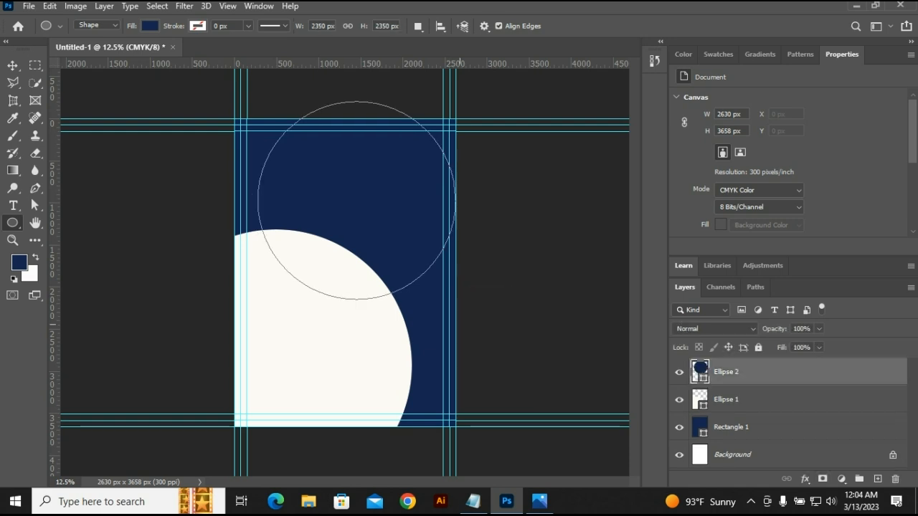
key("v")
left_click_drag(378, 160, 394, 248)
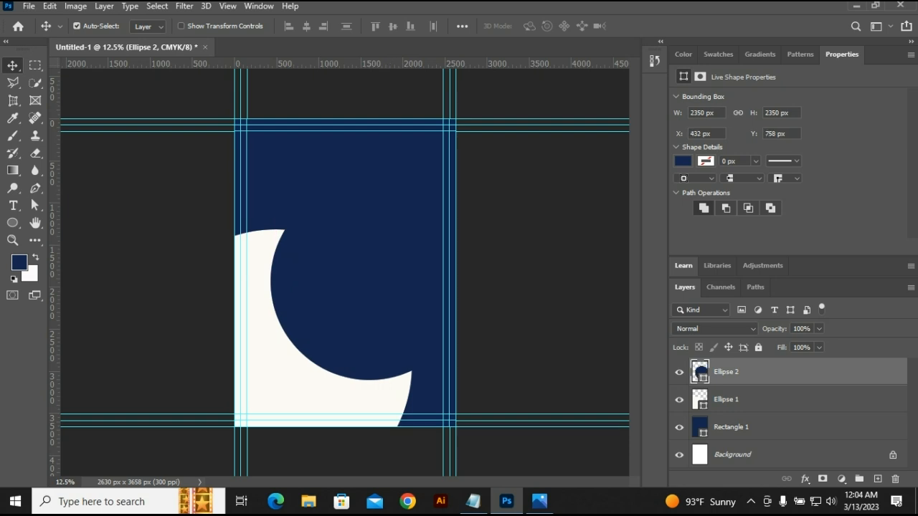
- Recolour the second circle from dark blue to a dark olive shade by changing only its hue
double_click(700, 370)
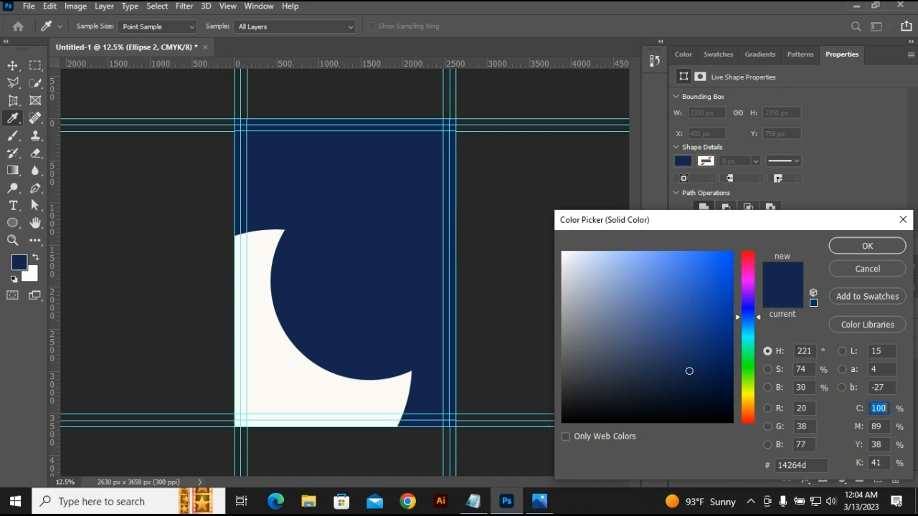
left_click(748, 396)
left_click(867, 246)
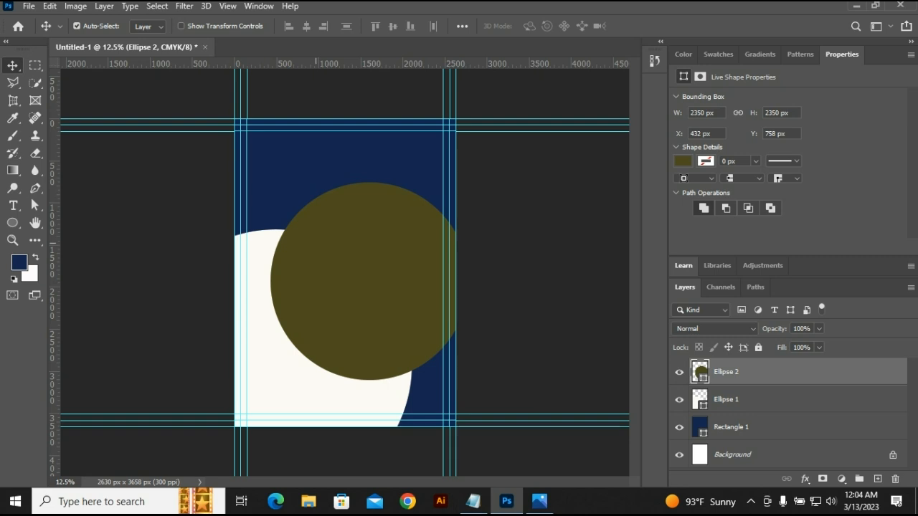
- Scale the olive circle to about 73.82% and shift it up and right until it slightly overhangs the canvas's right edge
key("ctrl+t")
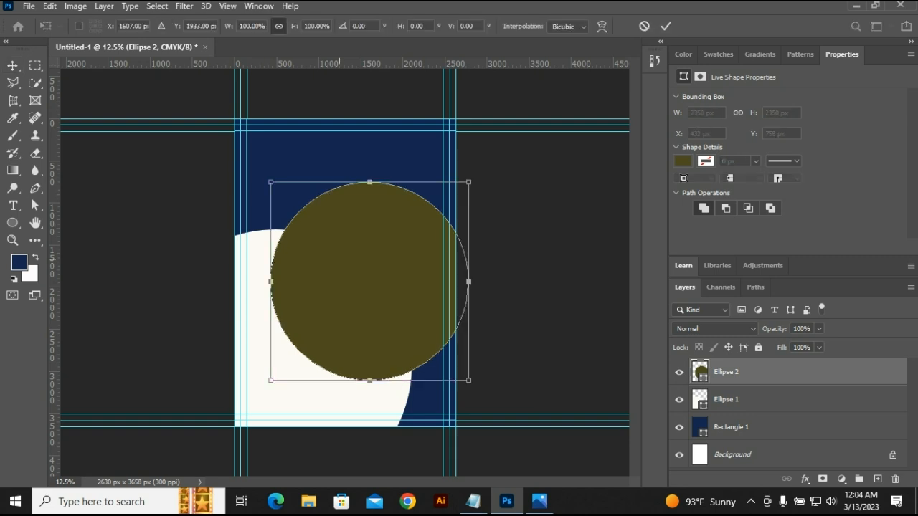
left_click_drag(468, 182, 442, 208)
key("Return")
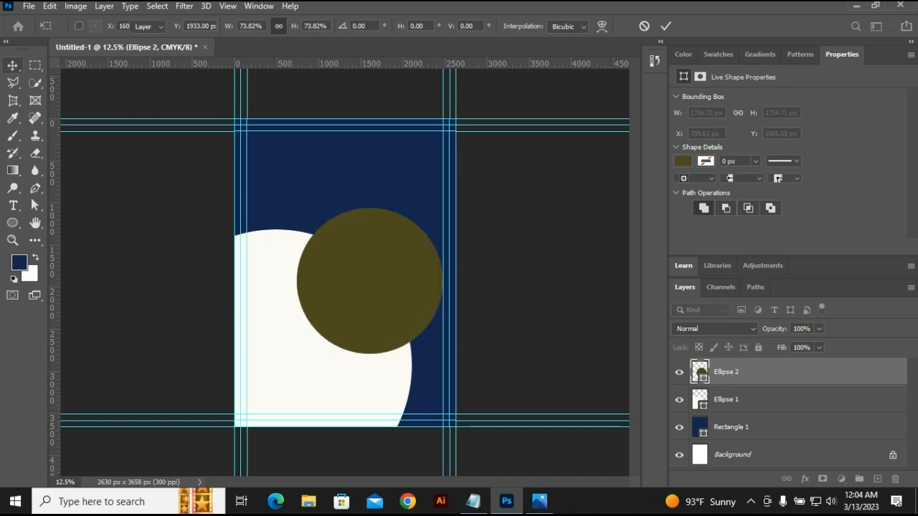
mouse_move(391, 276)
left_mouse_down()
mouse_move(419, 276)
mouse_move(408, 275)
left_mouse_up()
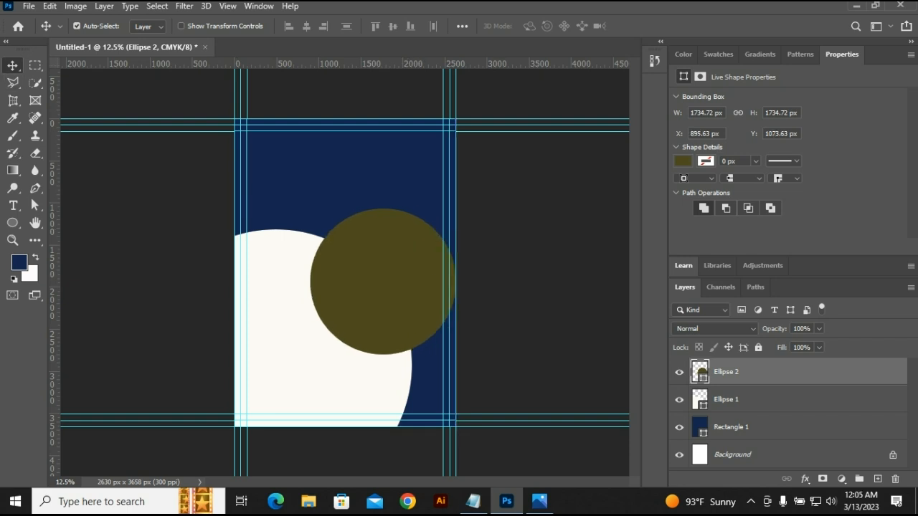
left_click(114, 207)
left_click_drag(387, 275, 395, 253)
- Scale the white circle to about 88.48% from its upper-right corner and commit the transformation
left_click(294, 376)
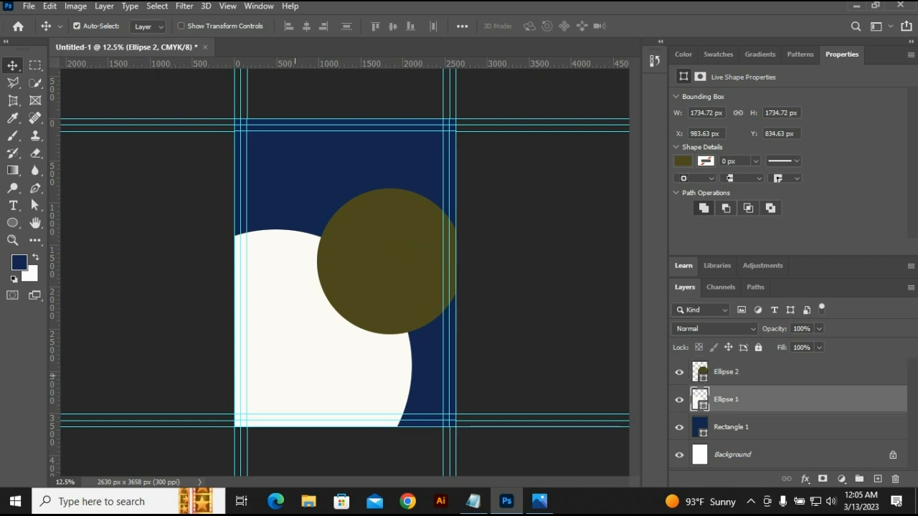
key("ctrl+t")
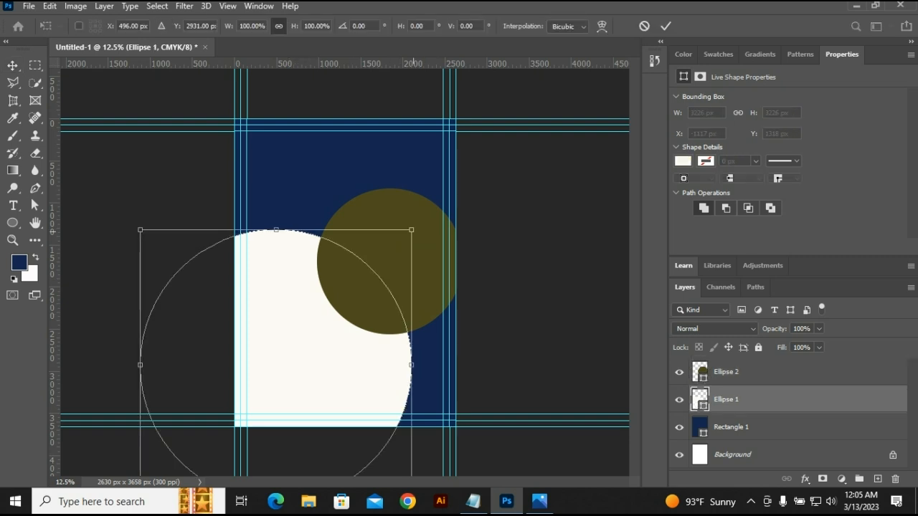
left_click_drag(411, 229, 380, 261)
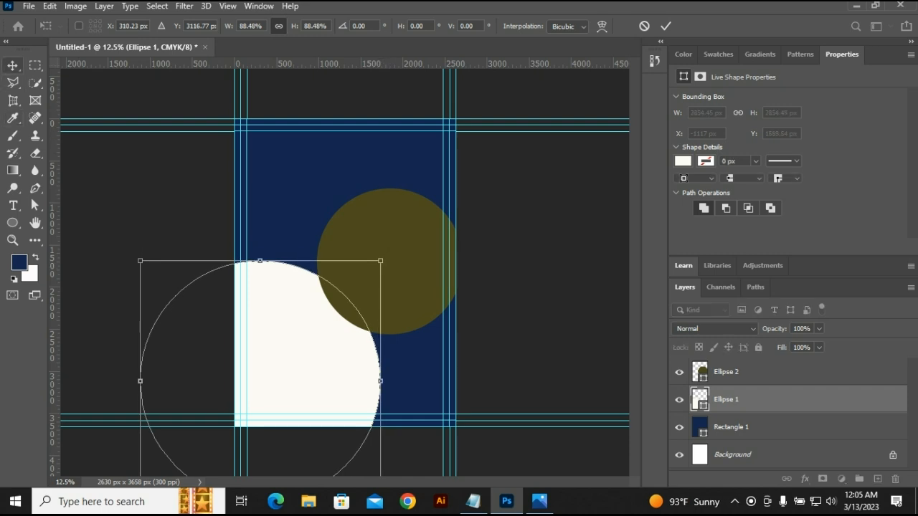
left_click(12, 65)
left_click(89, 203)
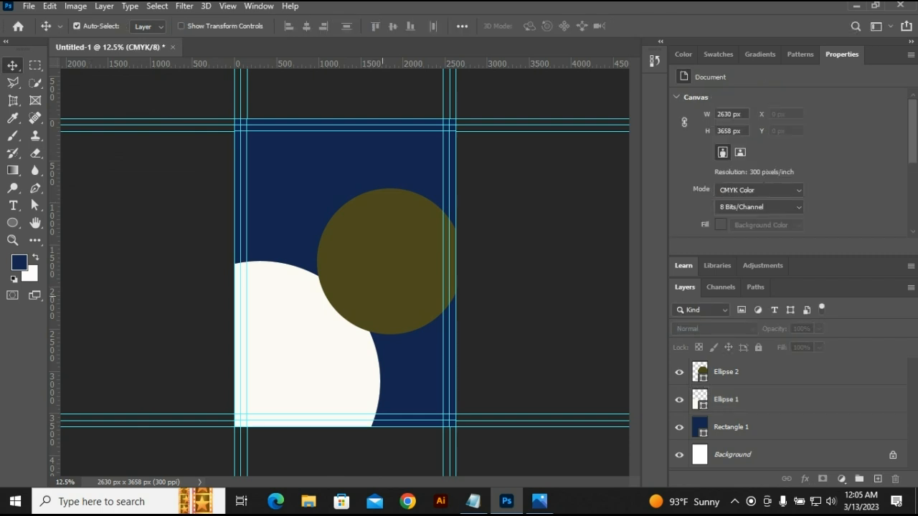
- Place the photo of the businessman on the phone from the computer directly above the olive circle's layer
left_click(725, 371)
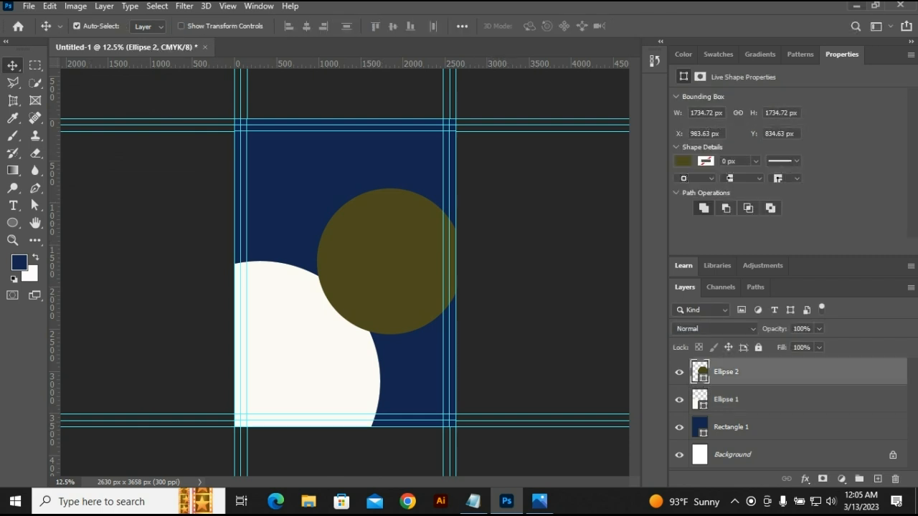
left_click(855, 6)
left_click_drag(176, 290, 505, 498)
left_click_drag(505, 498, 512, 272)
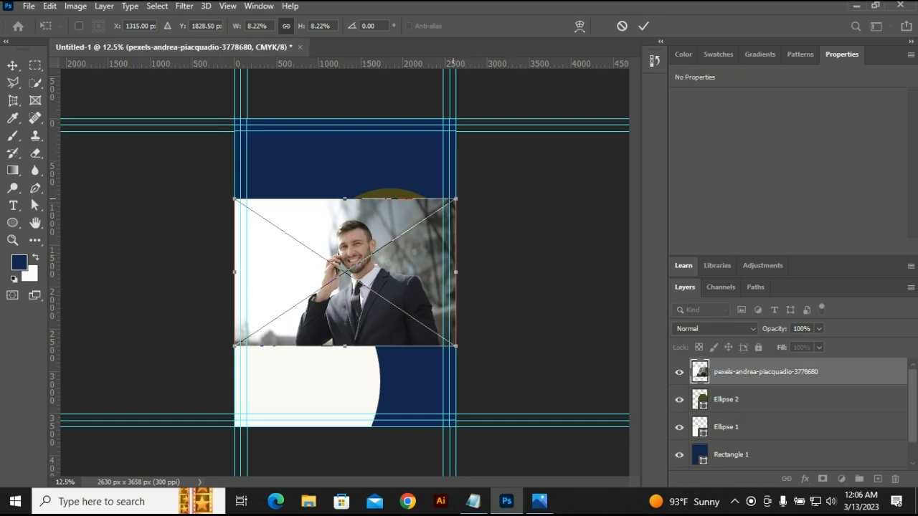
left_click(12, 65)
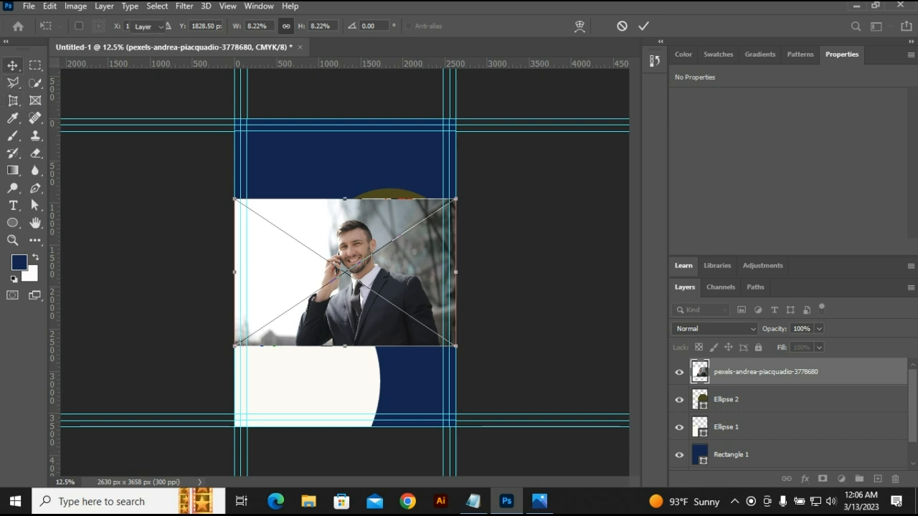
left_click(12, 64)
- Position the photo with the man over the olive circle and clip it to that circle with a clipping mask
left_click_drag(364, 251, 246, 286)
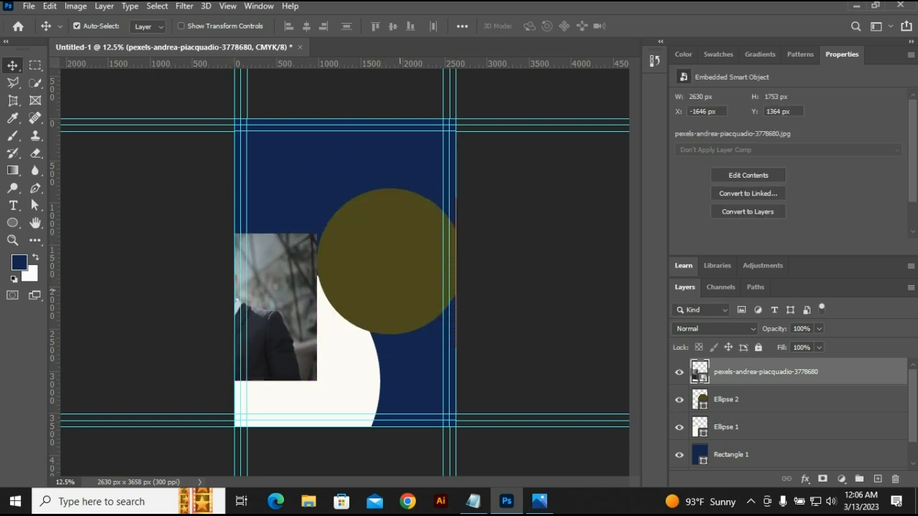
left_click(386, 253)
left_click_drag(273, 257, 440, 212)
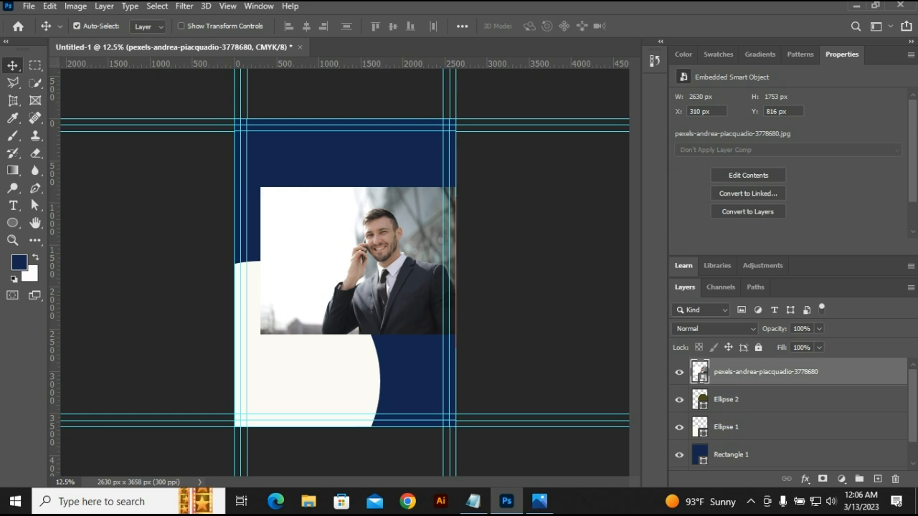
right_click(735, 372)
left_click(600, 302)
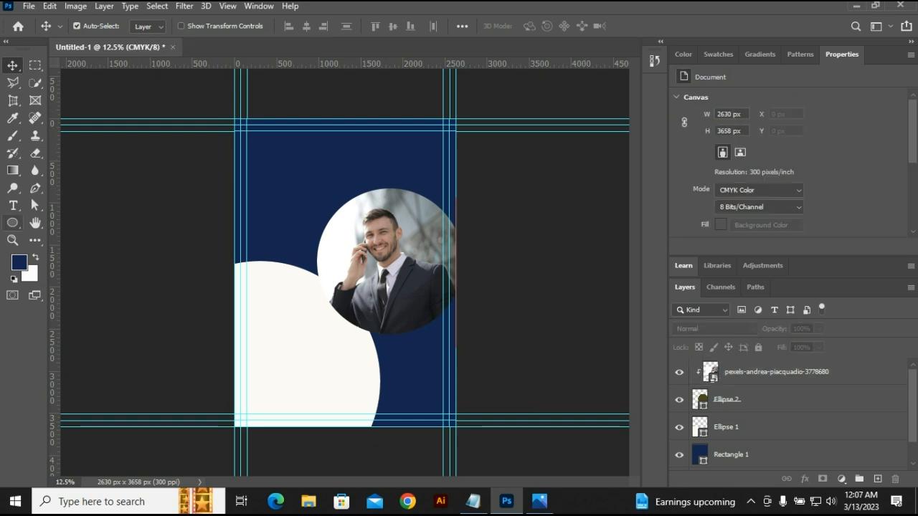
- Draw a rectangle about 3142 by 1934 px covering the lower half of the canvas and extending past its edges
right_click(13, 223)
left_click(66, 224)
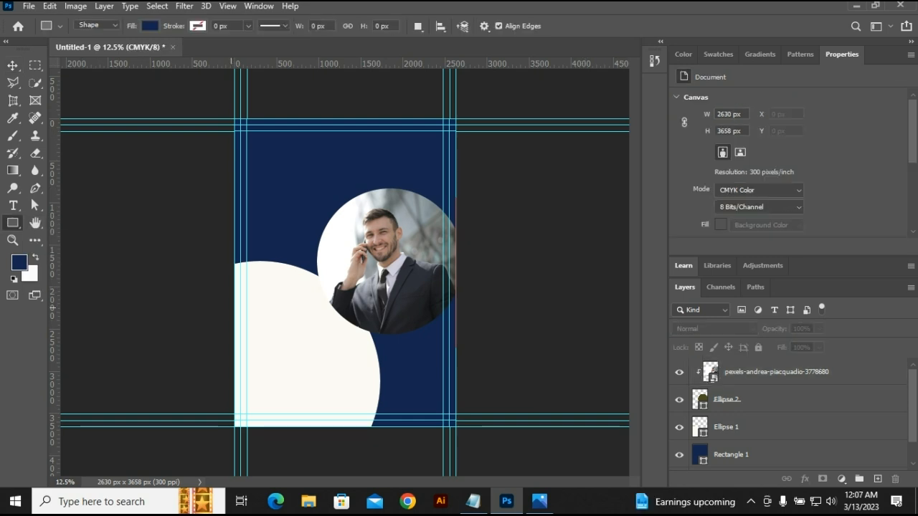
left_click_drag(212, 278, 477, 441)
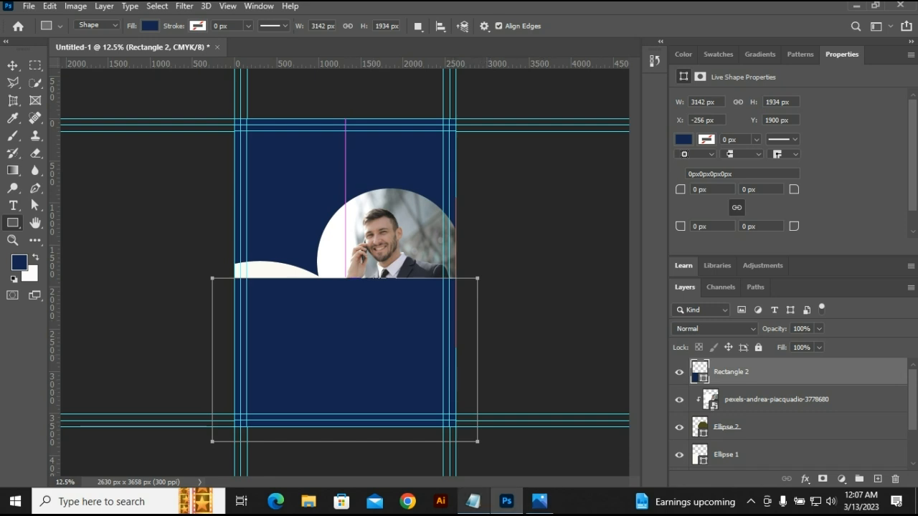
- Copy Code 2 from the Notepad colour notes and set the new rectangle's fill to fddc00 in Photoshop
left_click(472, 501)
left_click_drag(45, 57, 78, 57)
key("ctrl+c")
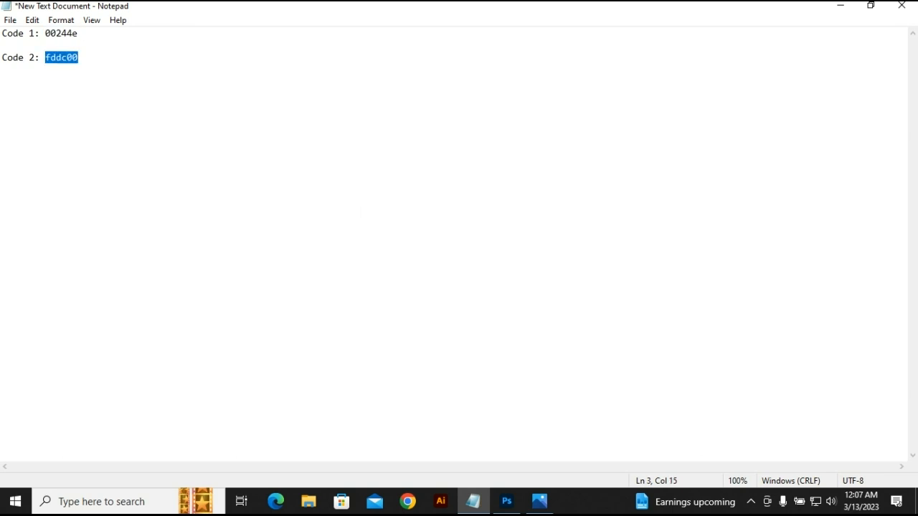
left_click(506, 501)
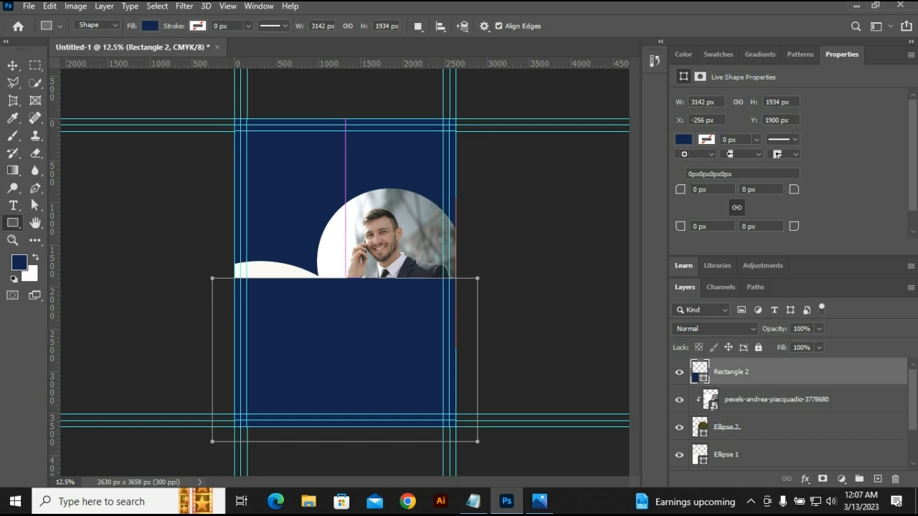
double_click(699, 371)
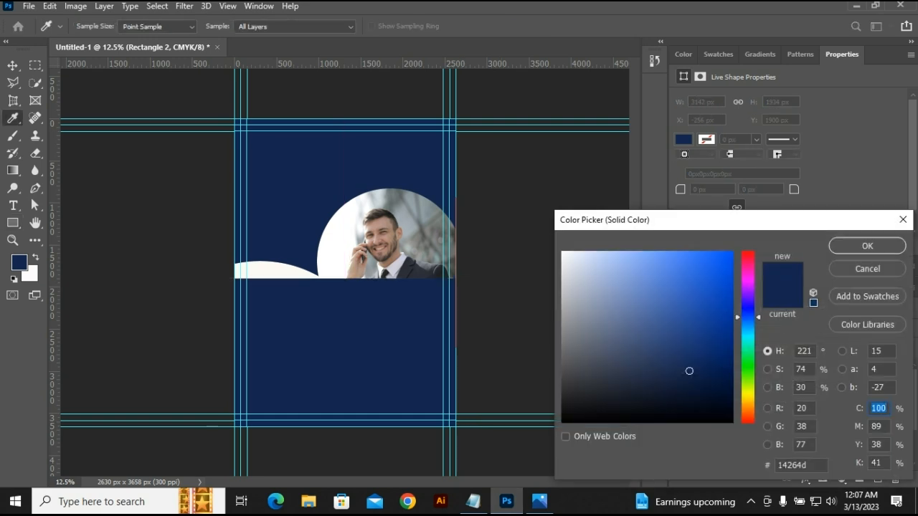
left_click(792, 465)
key("ctrl+v")
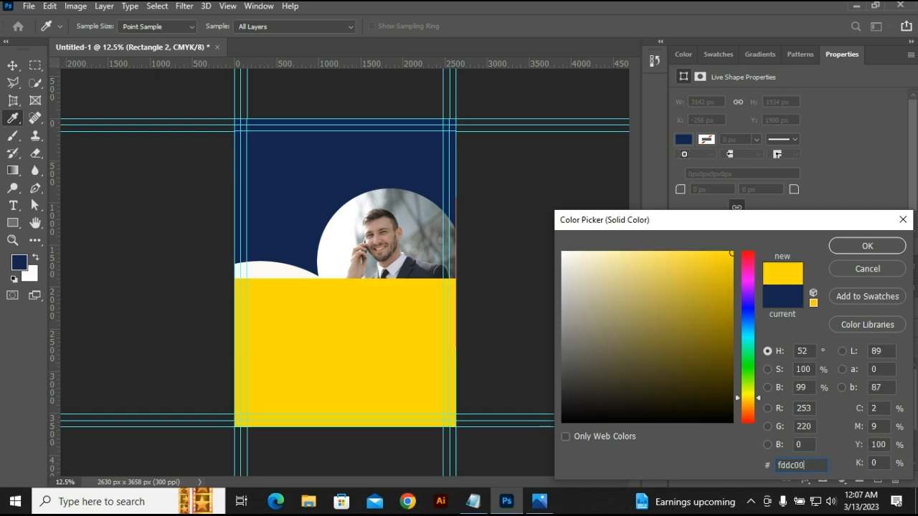
key("Return")
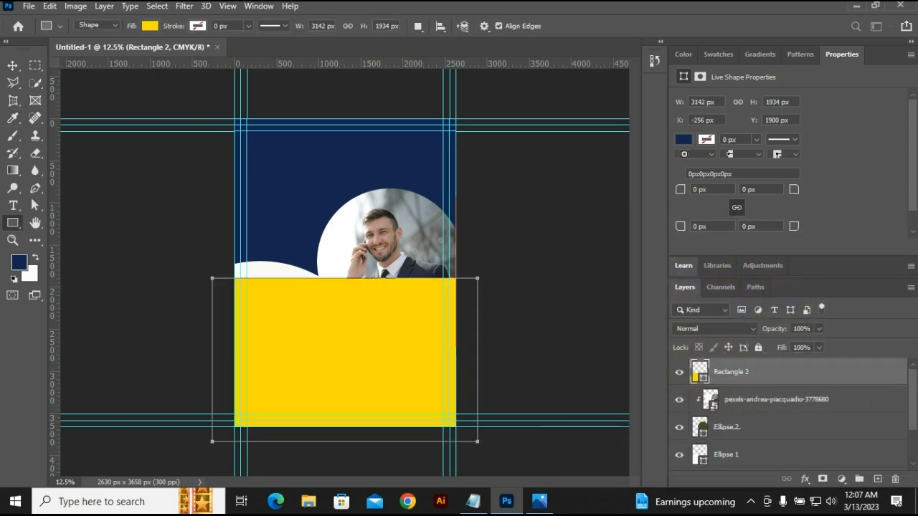
- Move the off-white circle's layer to the top of the layer stack, above the yellow rectangle
left_click(13, 65)
left_click(109, 175)
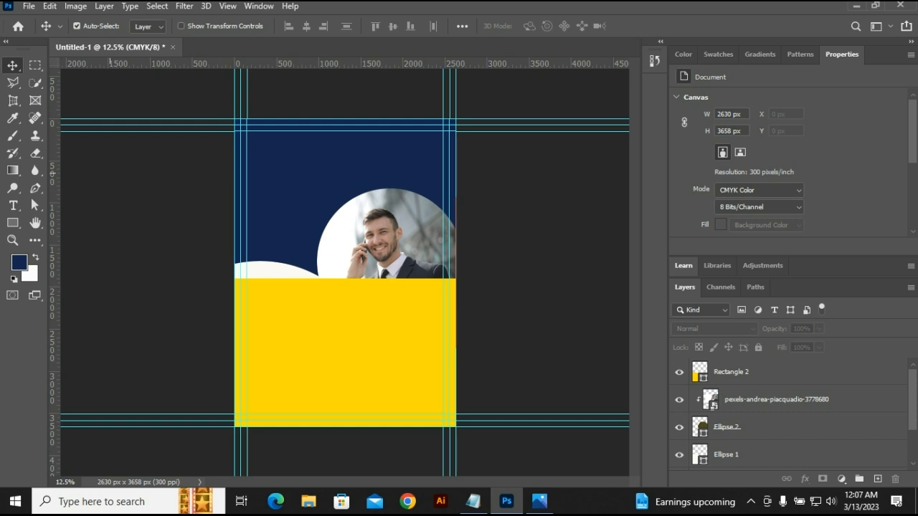
left_click_drag(753, 455, 753, 371)
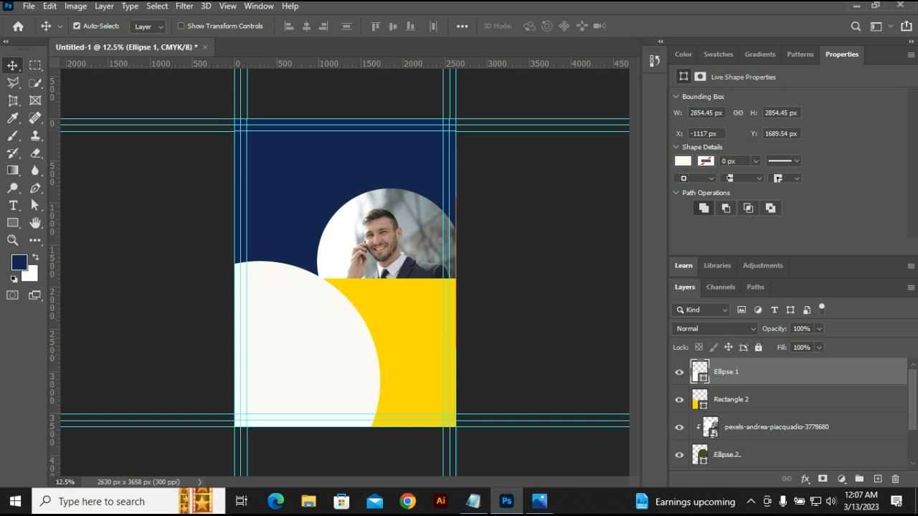
- Move the clipped businessman photo together with its circle's layer directly above the yellow rectangle's layer
left_click(394, 242)
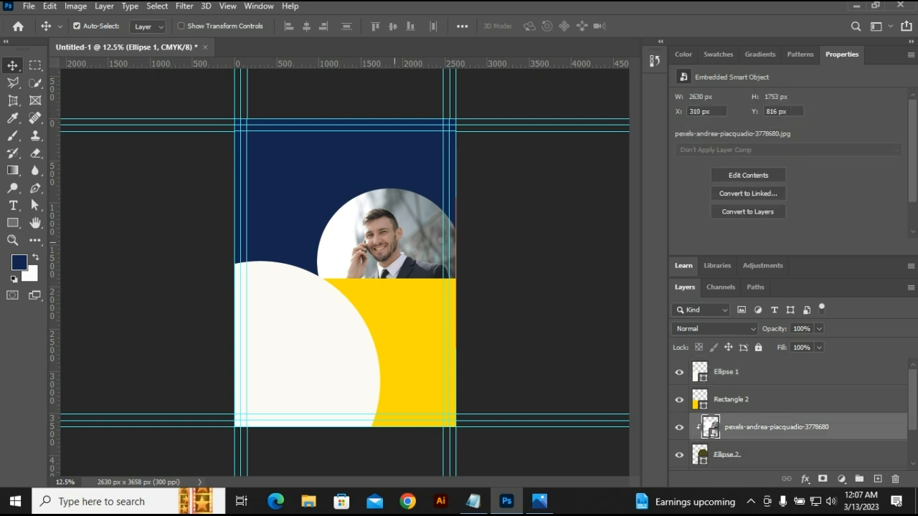
left_click_drag(775, 426, 776, 388)
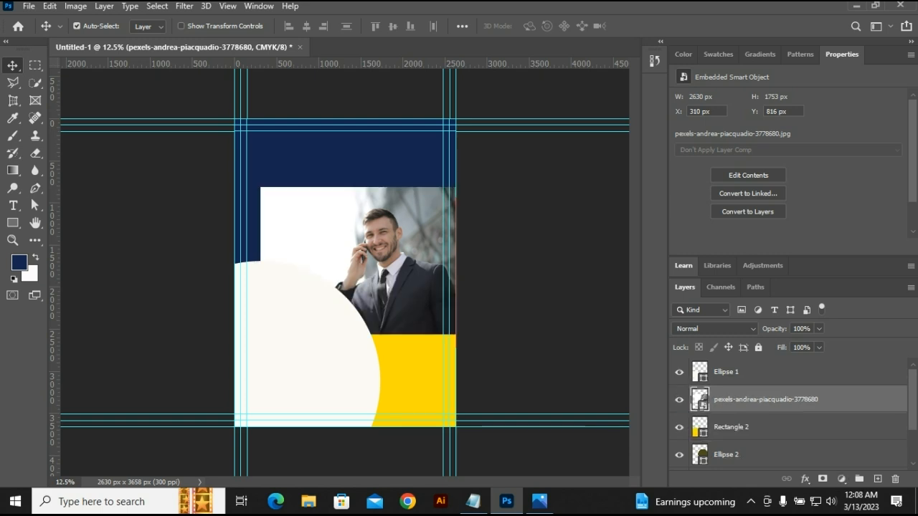
key("ctrl+z")
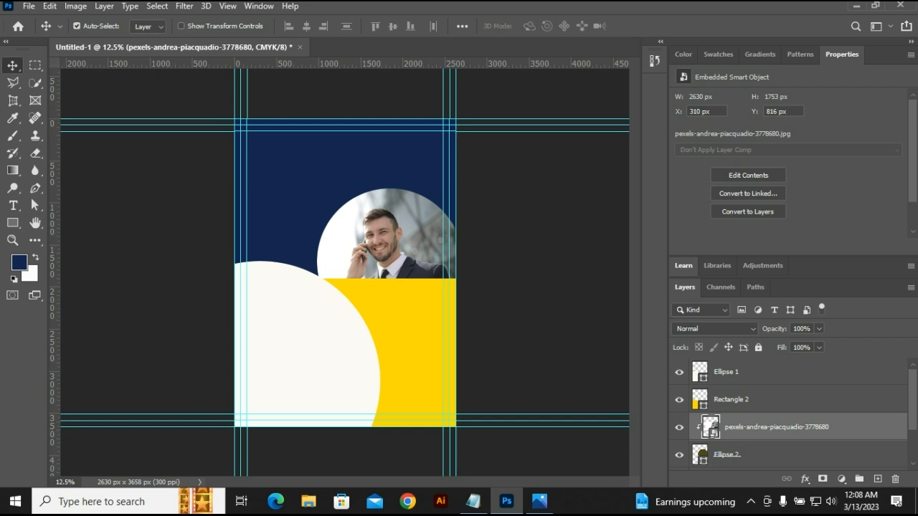
left_click(776, 454, "ctrl")
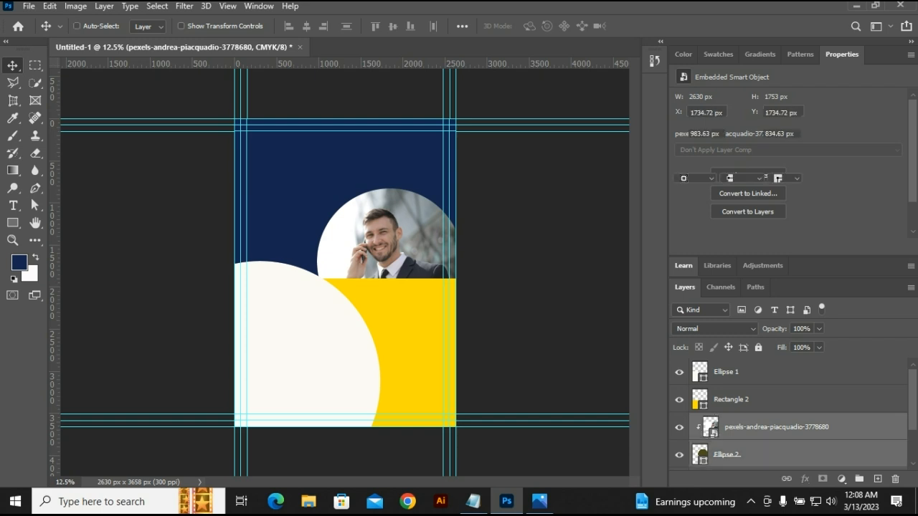
left_click_drag(775, 454, 775, 388)
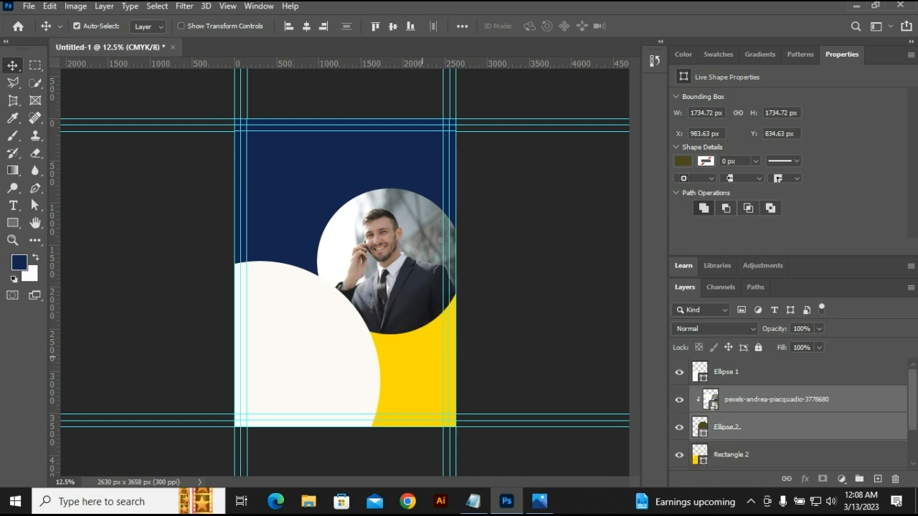
left_click(500, 401)
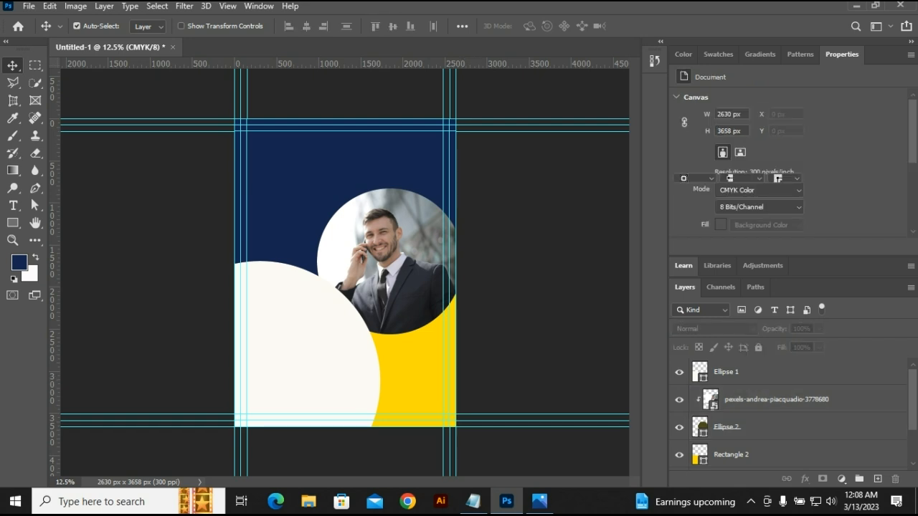
- Move the clipped photo and its circle together above the off-white circle's layer
left_click(753, 427)
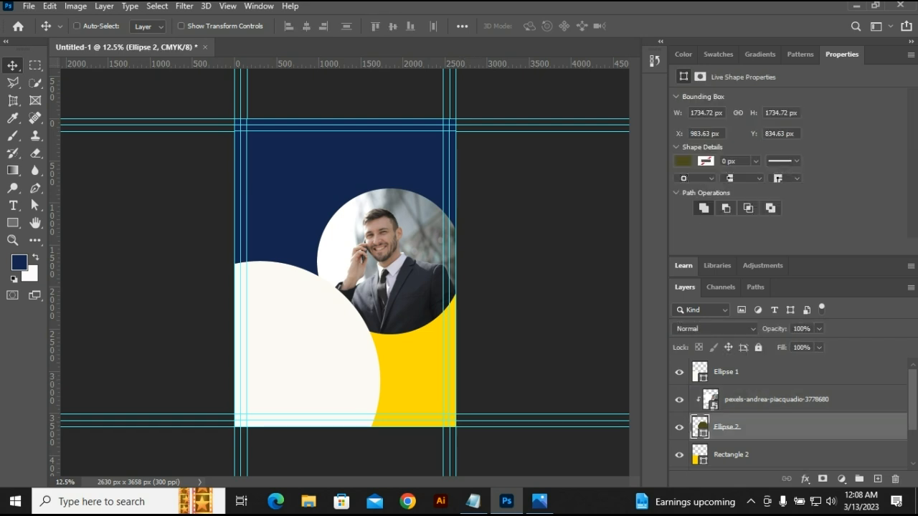
left_click(762, 399, "ctrl")
left_click_drag(763, 399, 762, 372)
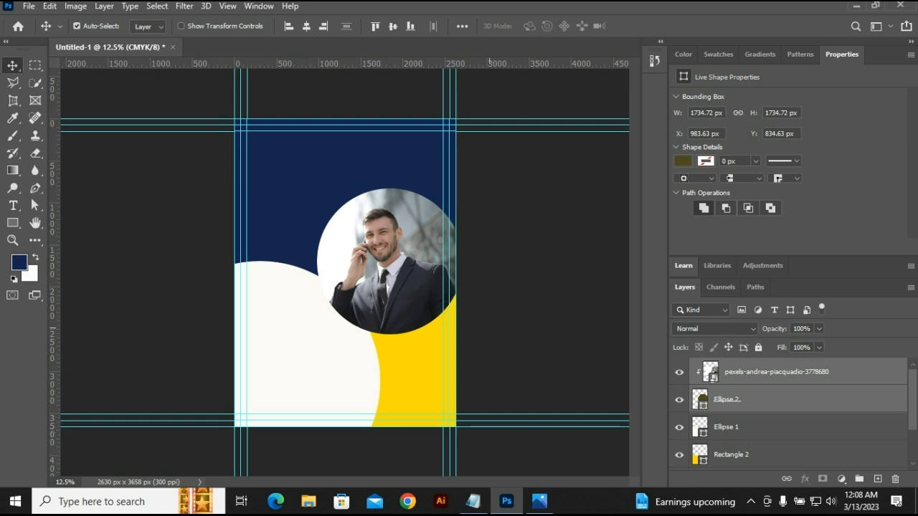
- Draw a rounded rectangle about 1112 by 304 px over the lower part of the off-white circle
left_click(12, 223)
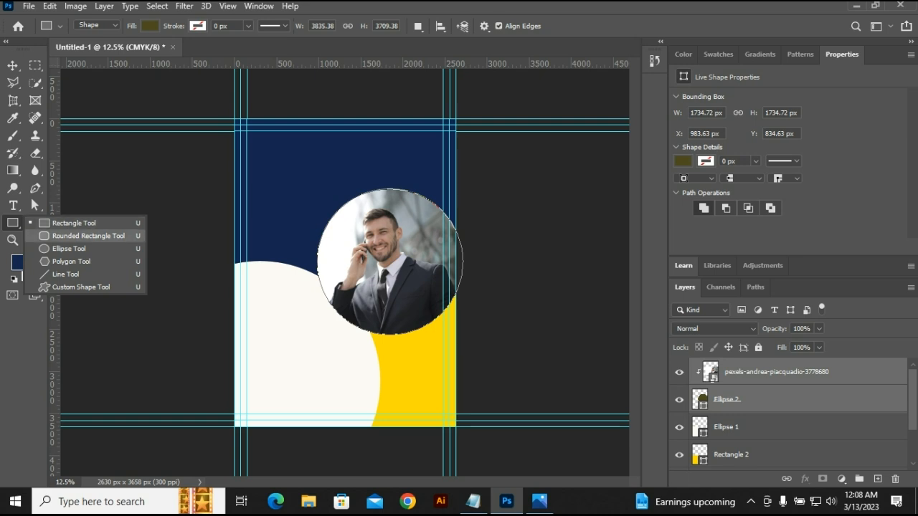
left_click(87, 236)
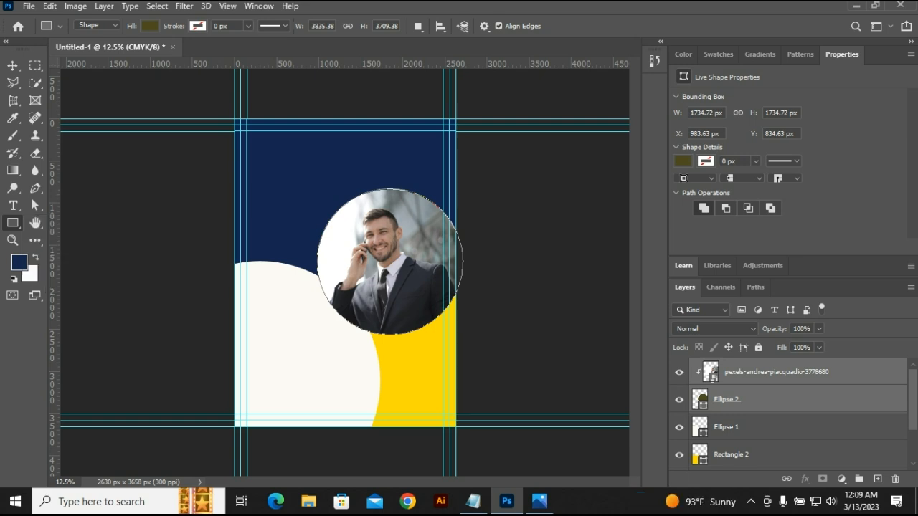
left_click_drag(255, 374, 349, 400)
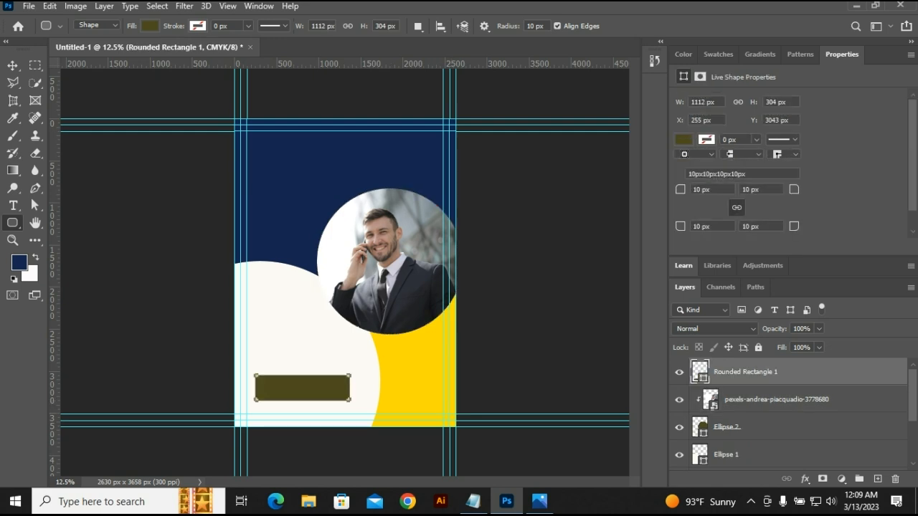
- Set the rounded rectangle's fill to the dark blue 14264d sampled from the flyer background
double_click(699, 371)
left_click(293, 177)
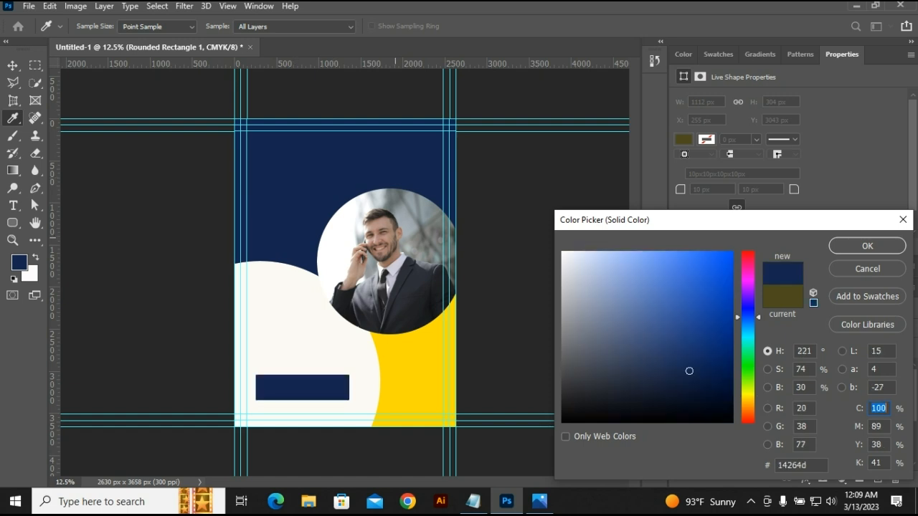
left_click(866, 246)
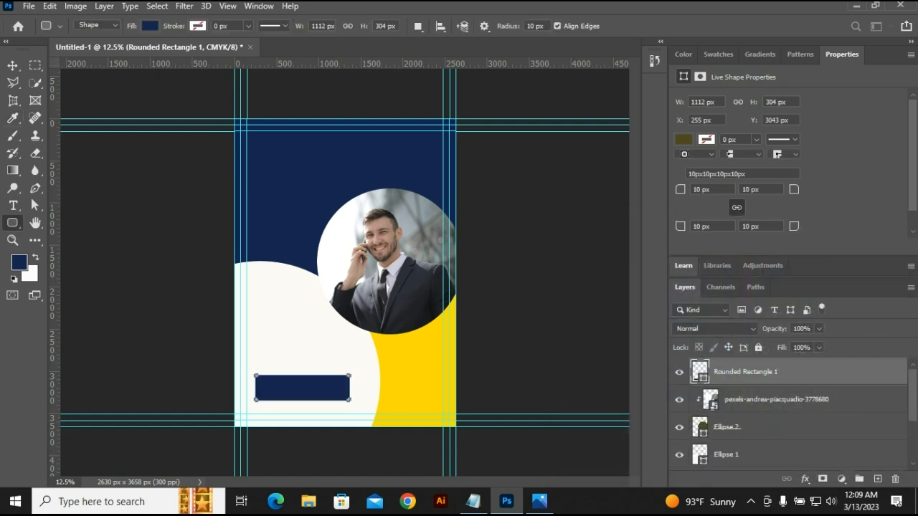
- Set the linked corner radii of the blue rounded rectangle to 150 px
key("v")
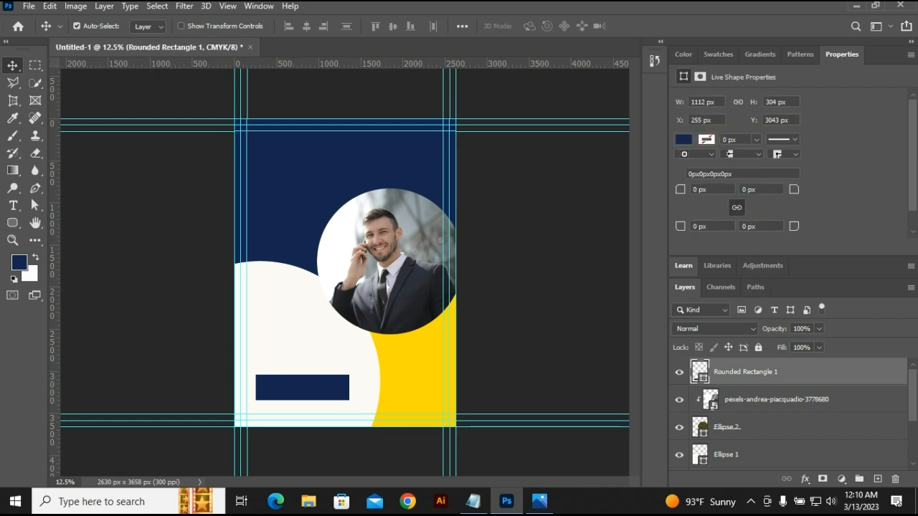
left_click_drag(680, 189, 712, 190)
key("Return")
left_click_drag(680, 189, 698, 189)
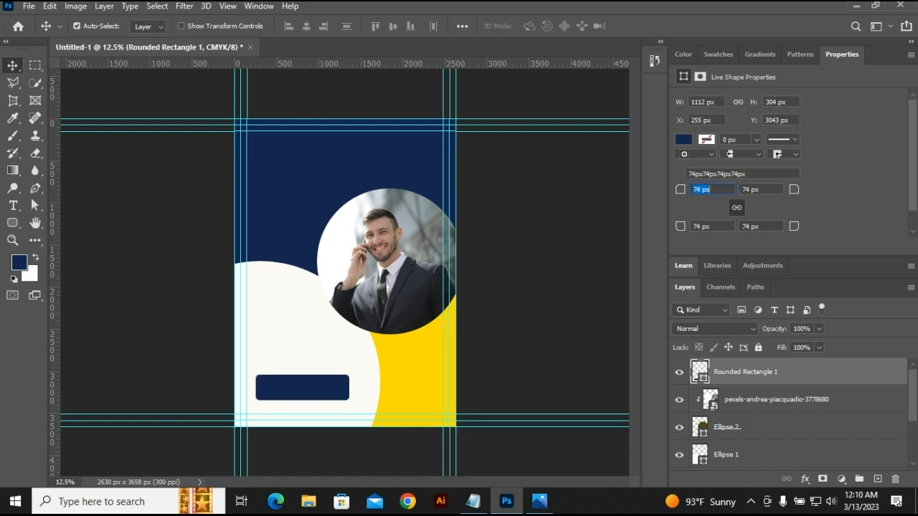
key("Return")
type("150")
key("Return")
key("Return")
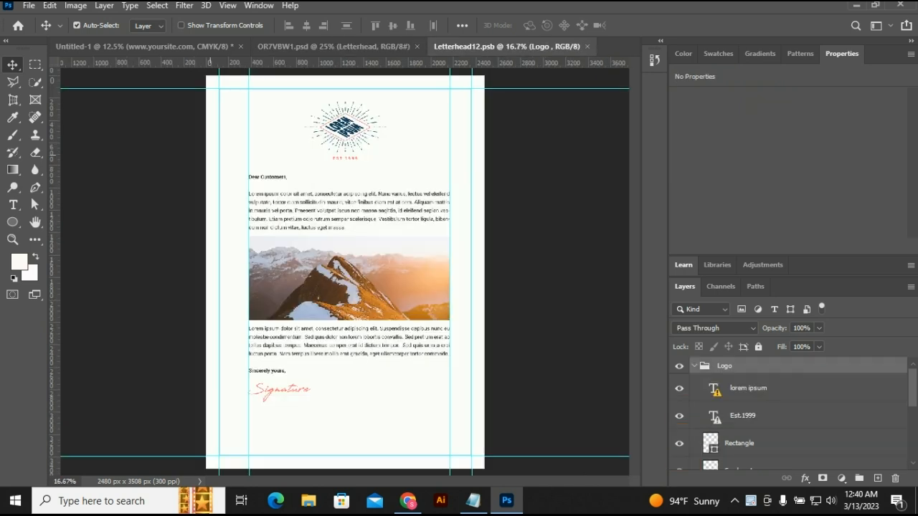
- Place the flyer image Untitled-1 from the Desktop as an embedded object in Letterhead12.psb
left_click(28, 5)
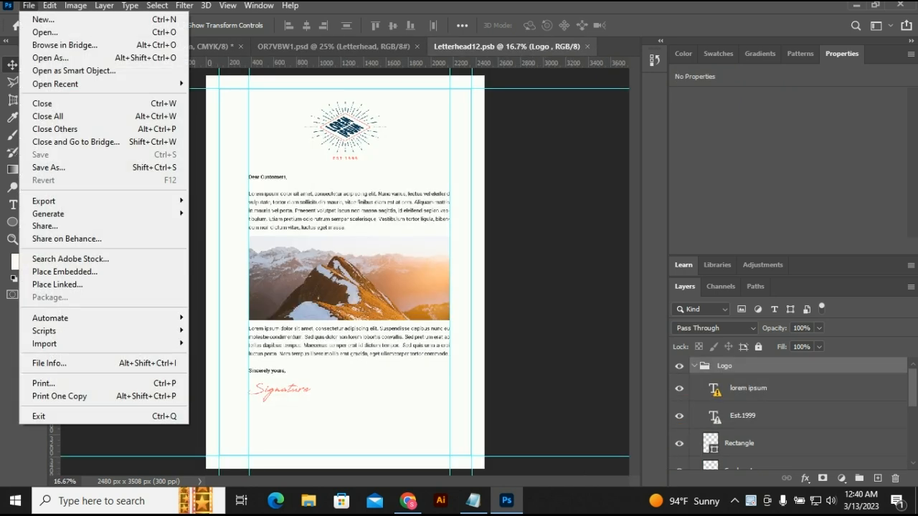
left_click(65, 272)
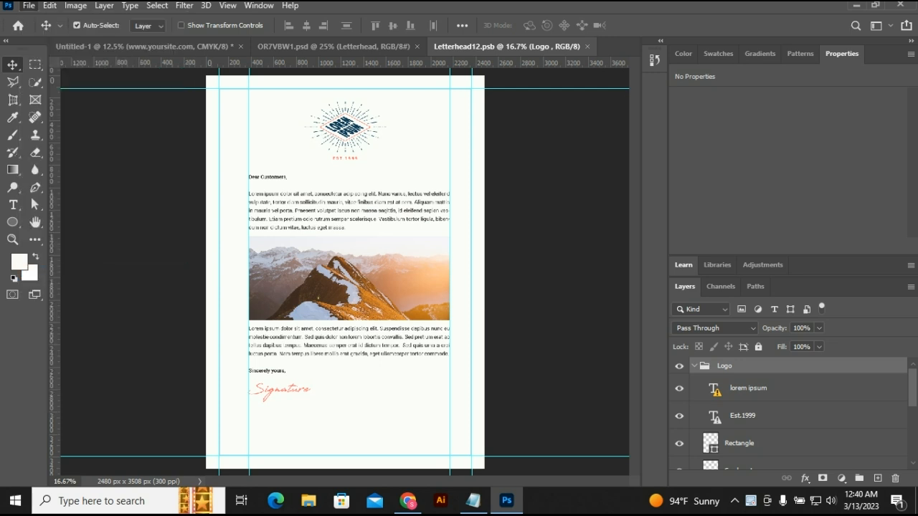
scroll(279, 183, "down", 3)
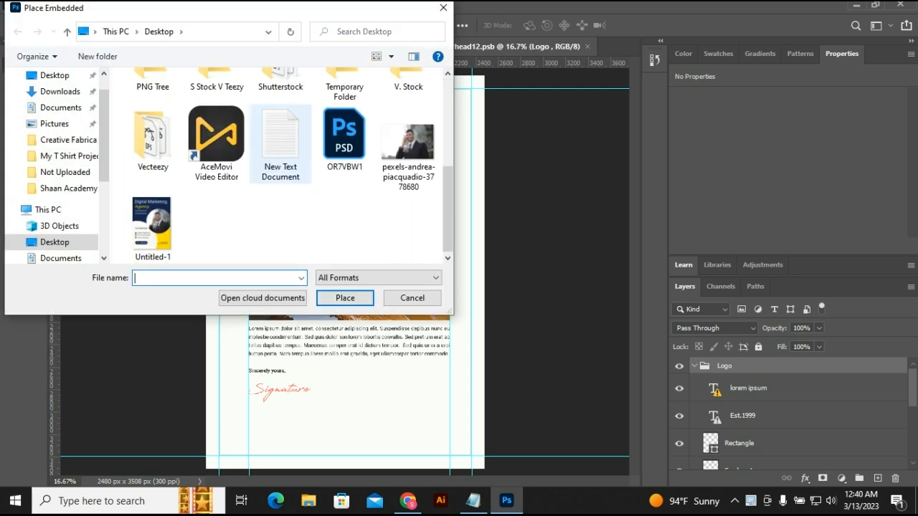
double_click(152, 228)
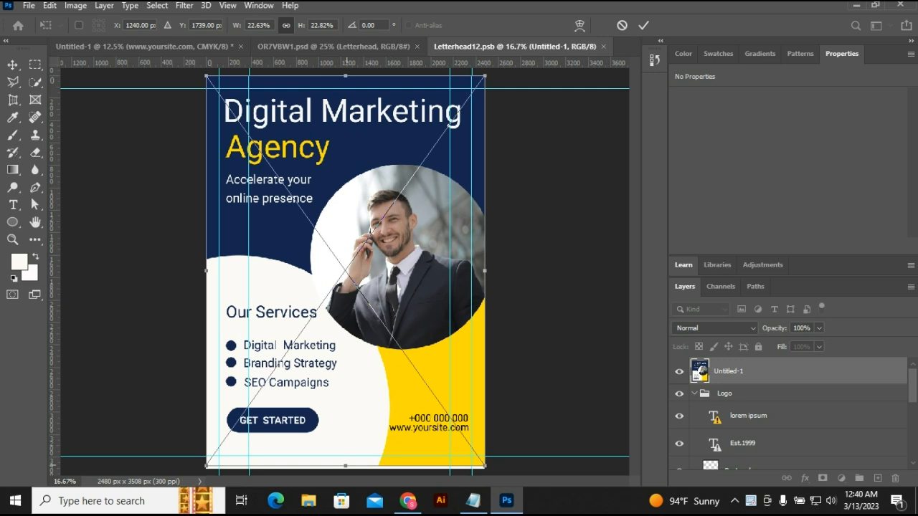
- Stretch the placed flyer to the full page height of 3508 px, and save and close Letterhead12.psb
mouse_move(345, 466)
left_mouse_down()
mouse_move(345, 477)
mouse_move(346, 469)
left_mouse_up()
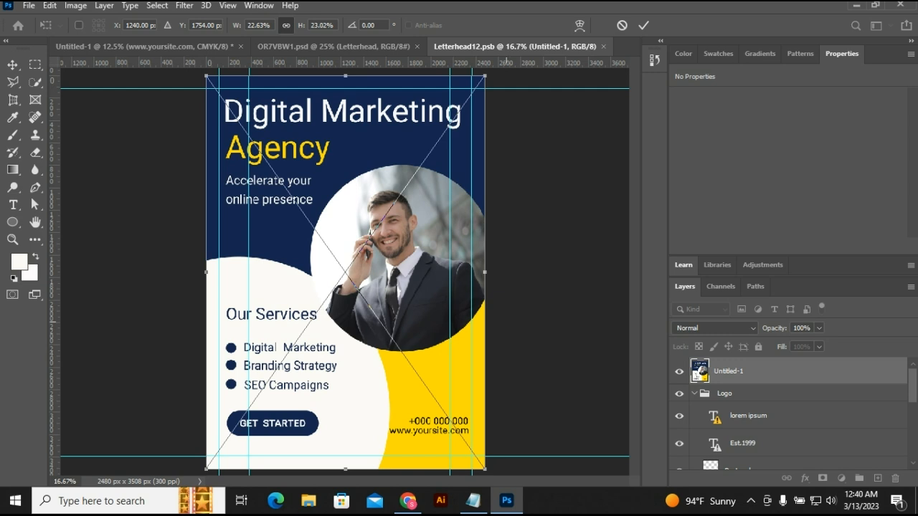
key("Return")
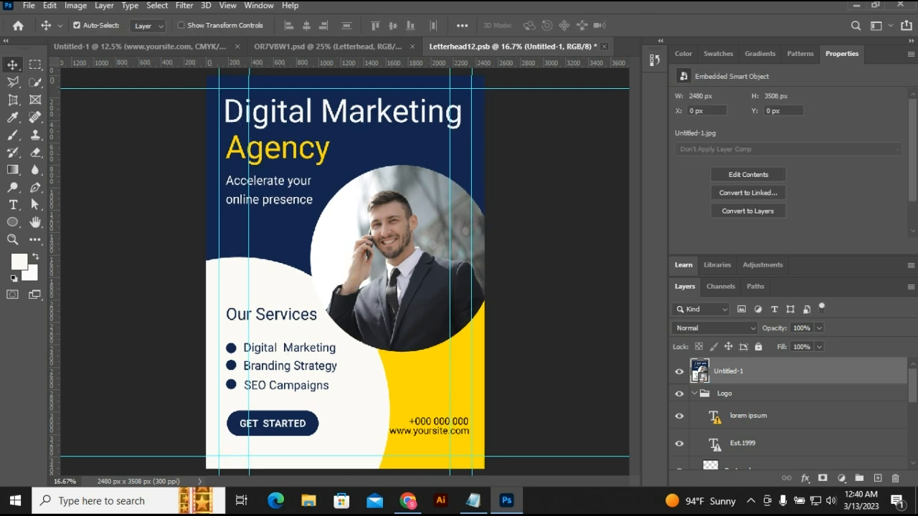
left_click(603, 46)
left_click(396, 192)
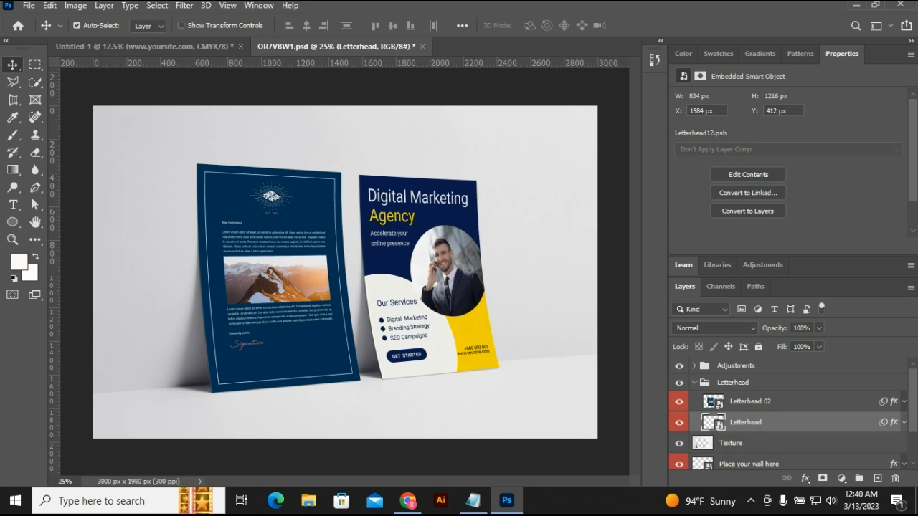
- Open the contents of the Letterhead 02 smart object and place the Untitled-1 flyer image from the Desktop as an embedded object
double_click(713, 401)
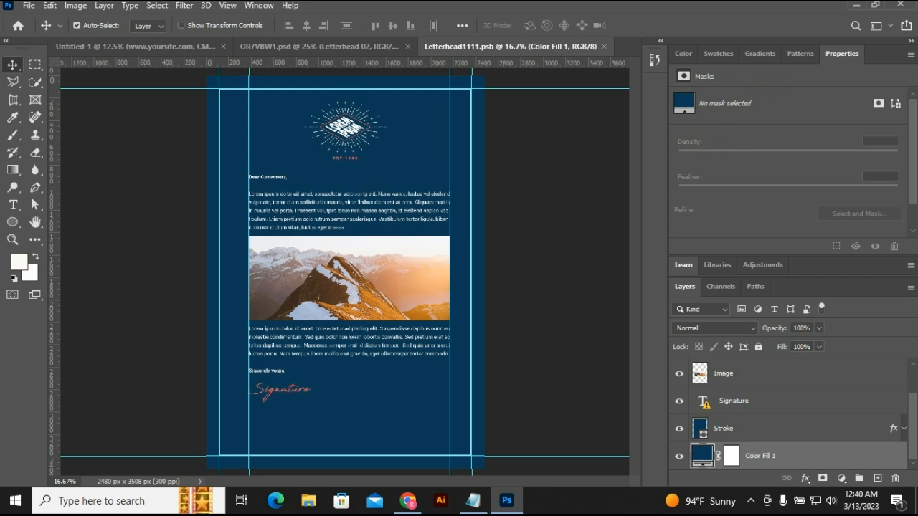
left_click(28, 5)
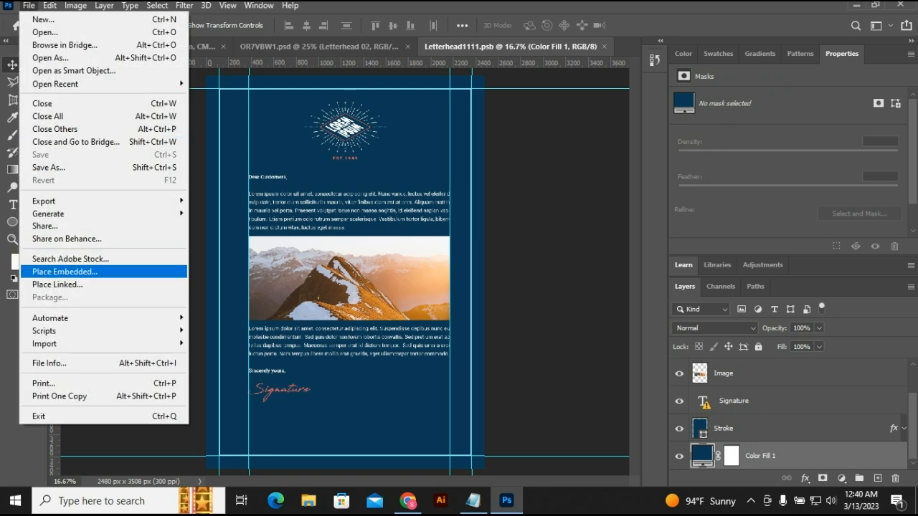
left_click(65, 272)
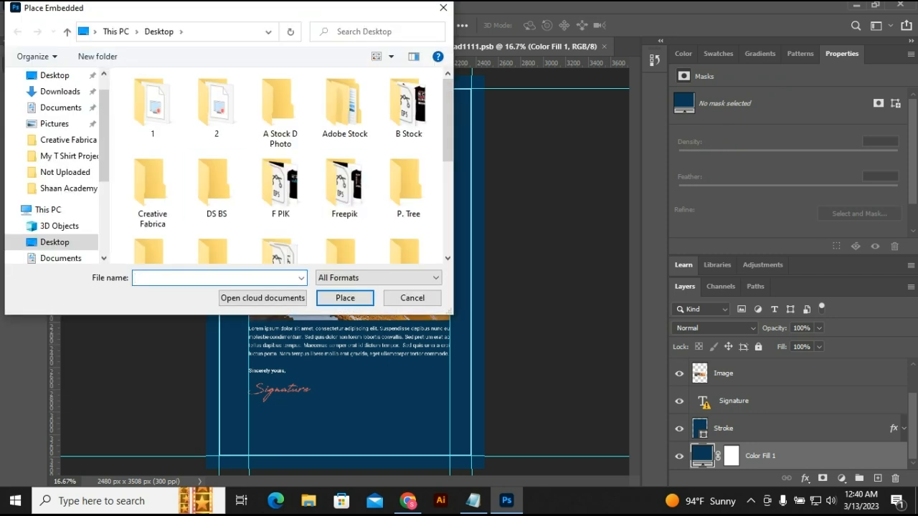
scroll(344, 144, "down", 3)
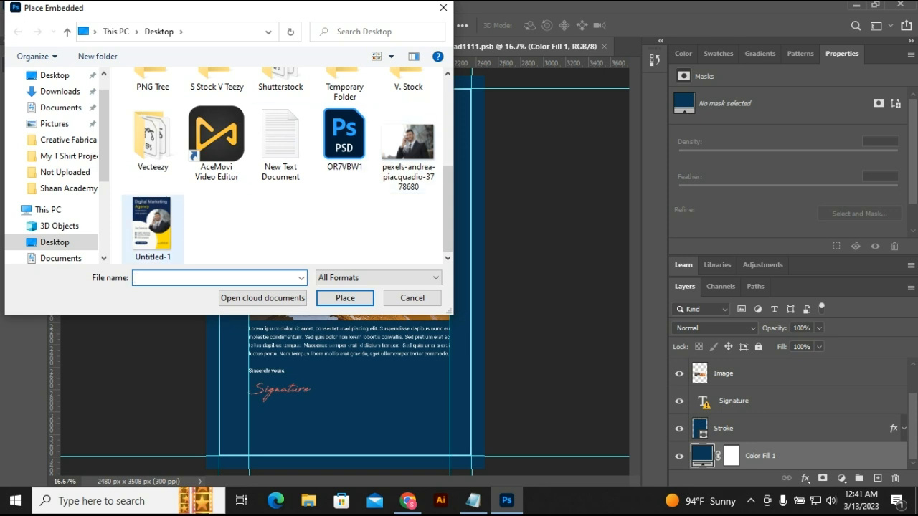
double_click(152, 228)
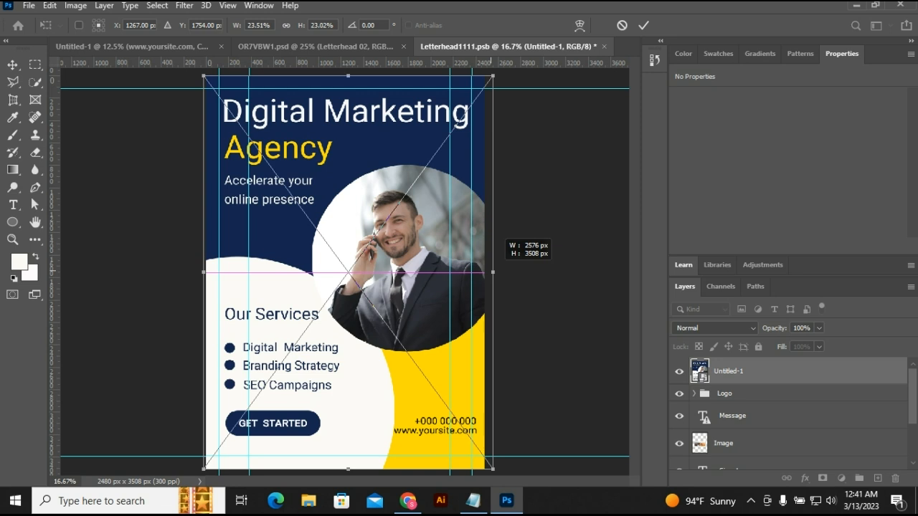
- Commit the placed flyer at about 2576 by 3508 px, and save and close Letterhead1111.psb
key("Return")
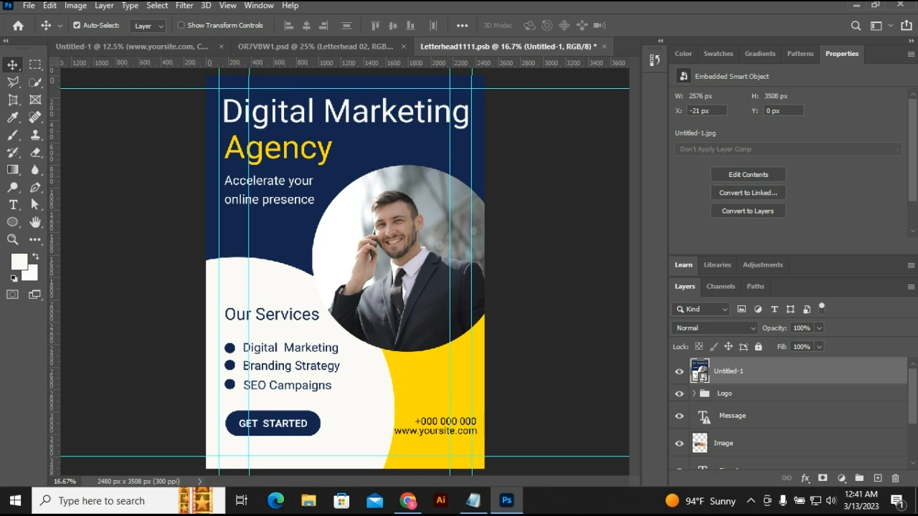
key("ctrl+w")
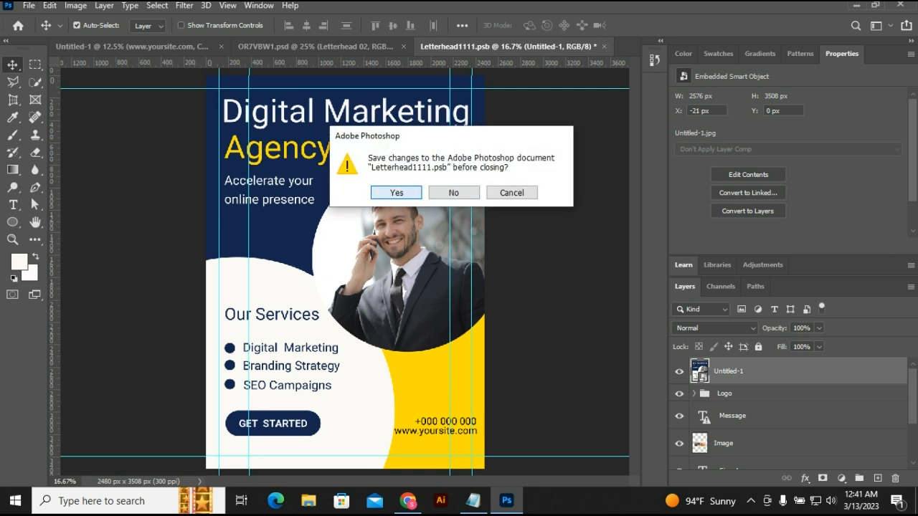
key("Return")
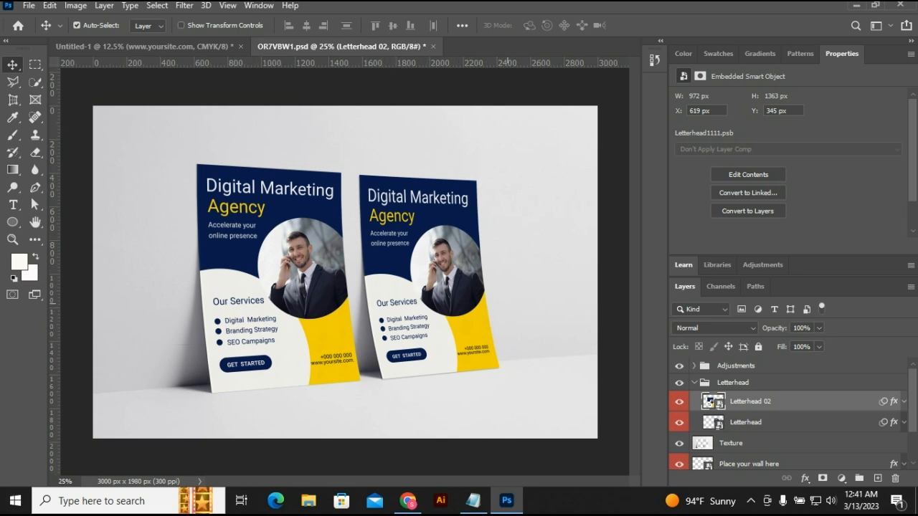
- Set up a Save for Web export of the mockup as a JPEG at Maximum quality
left_click(29, 5)
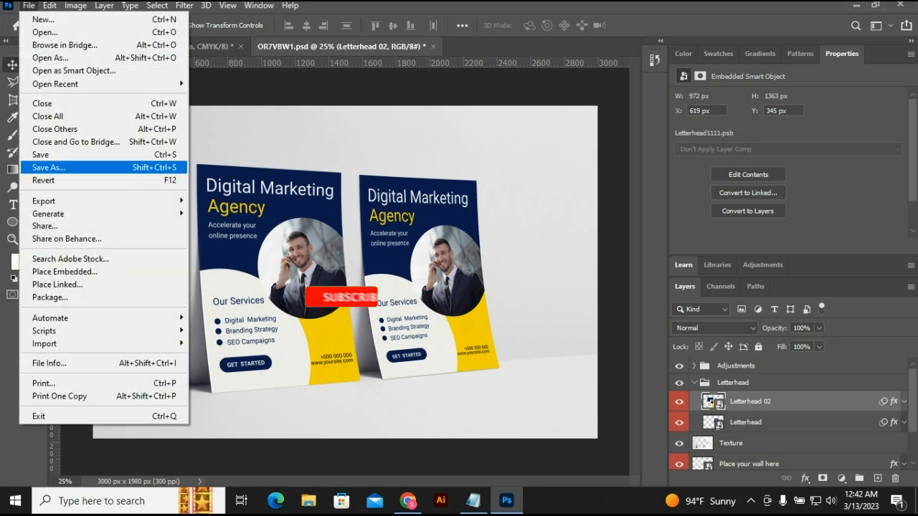
mouse_move(71, 201)
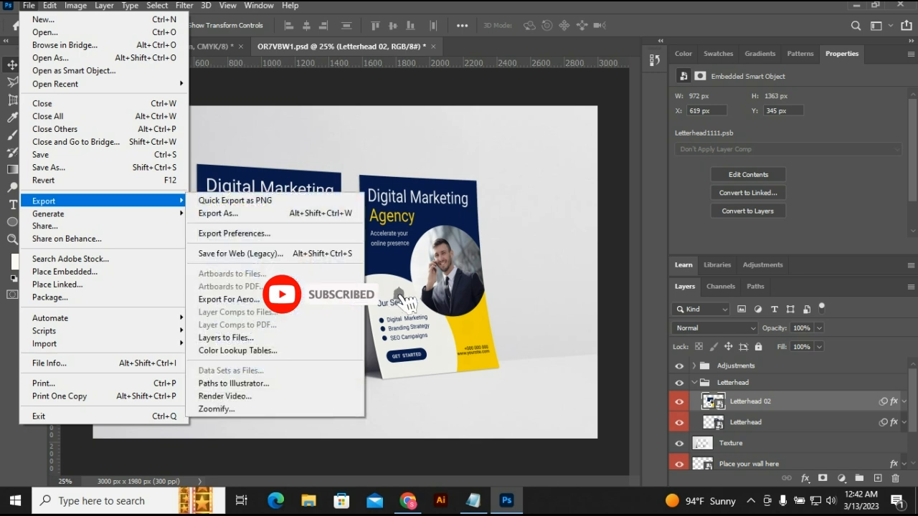
left_click(241, 253)
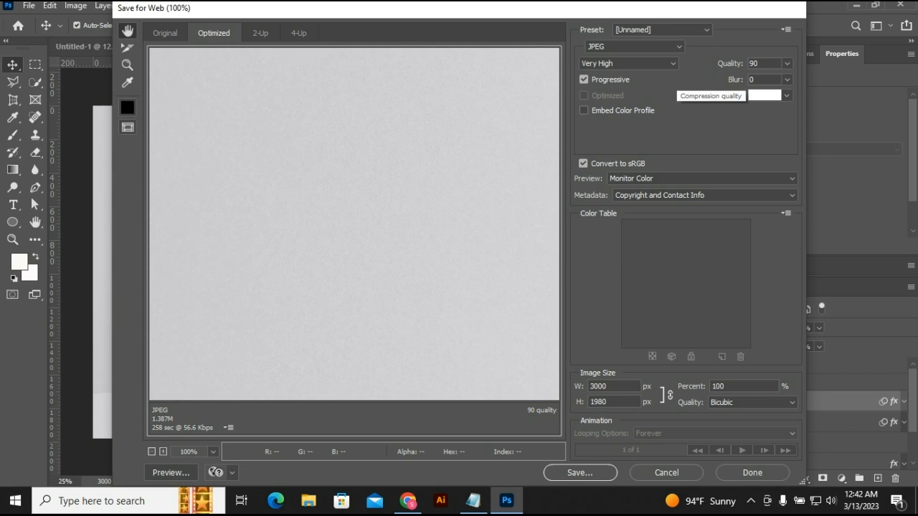
left_click(672, 64)
left_click(621, 116)
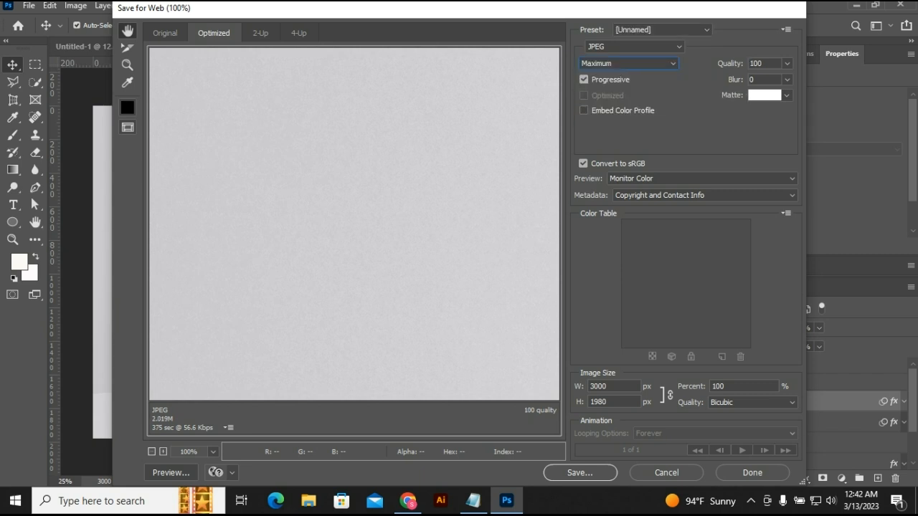
- Save the optimized mockup image to the Desktop under the file name Flyer Mockup
left_click(580, 472)
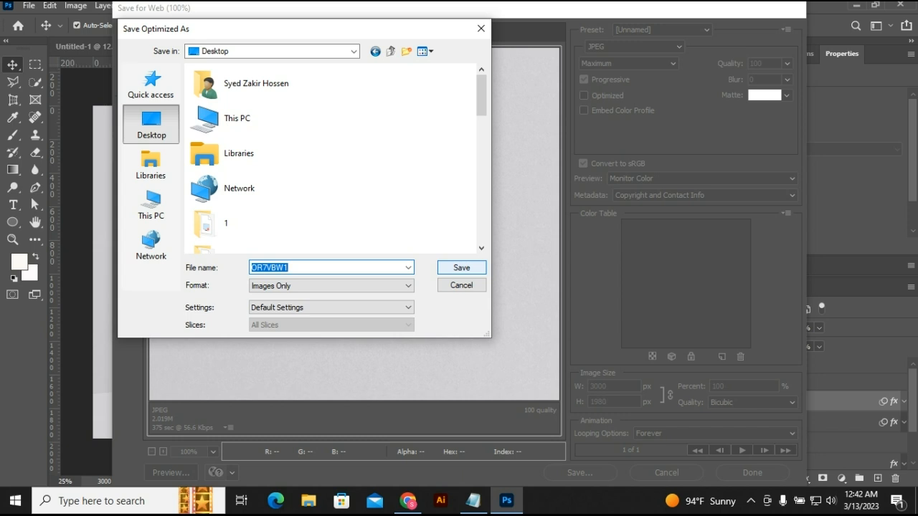
type("F")
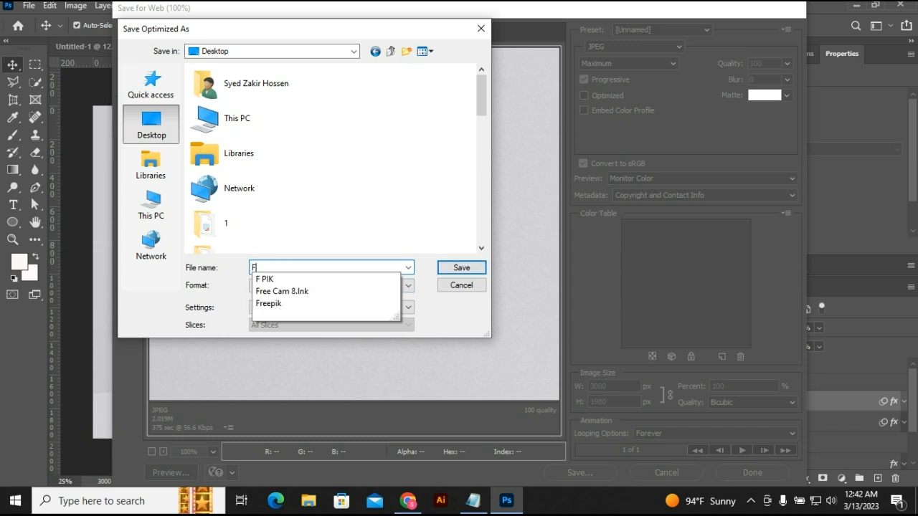
type("lyer Mockup")
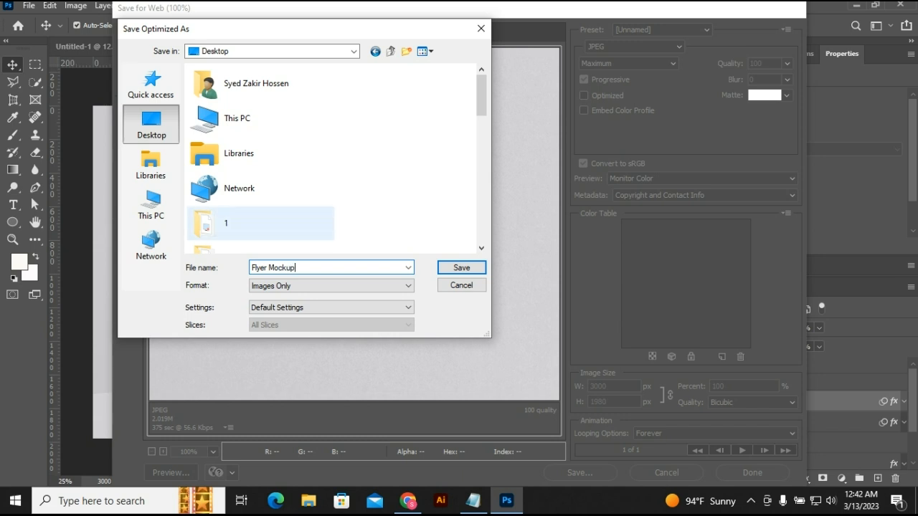
key("Return")
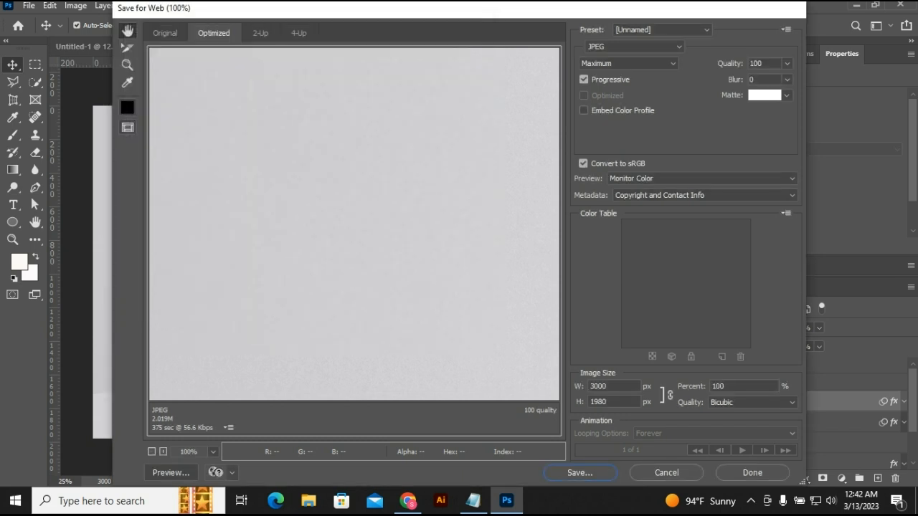